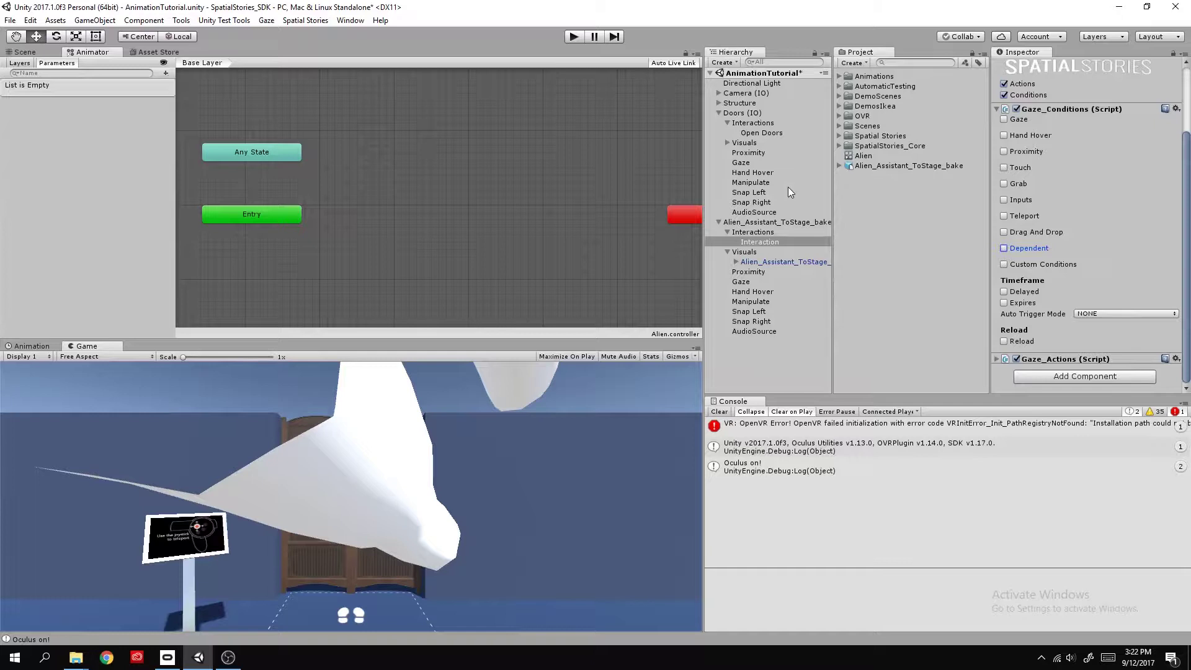
# Inspect the AnimCoucou and Idle clips in the animation import settings of the Alien_Assistant_ToStage_bake model asset
pyautogui.click(719, 222)
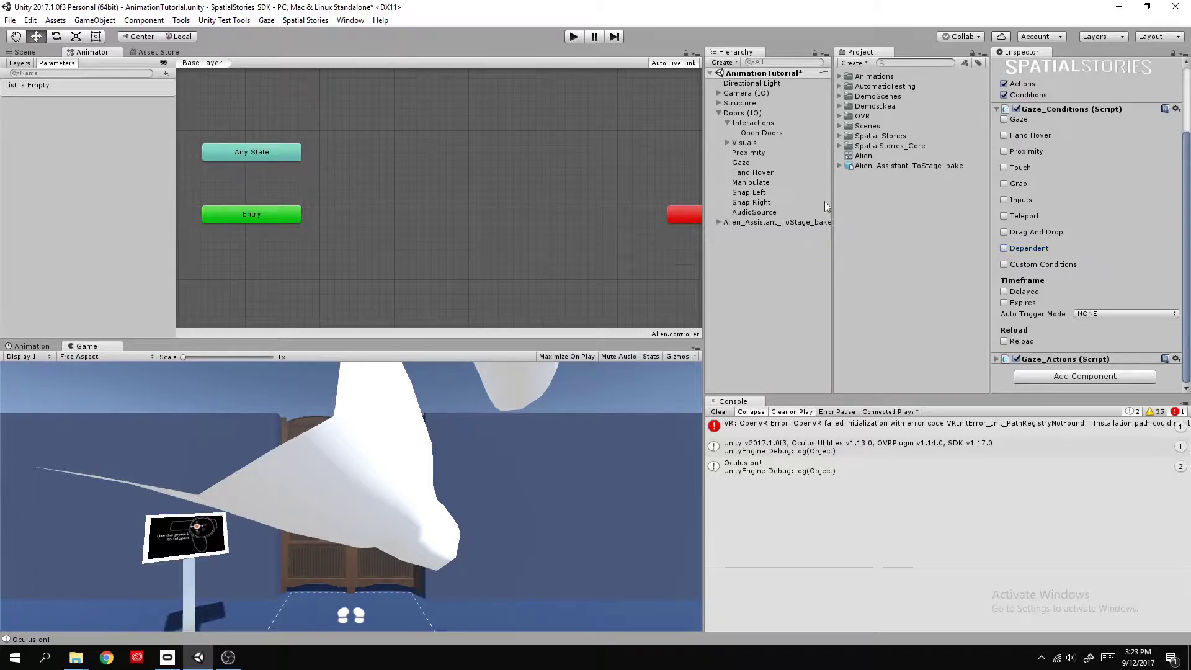
pyautogui.click(932, 165)
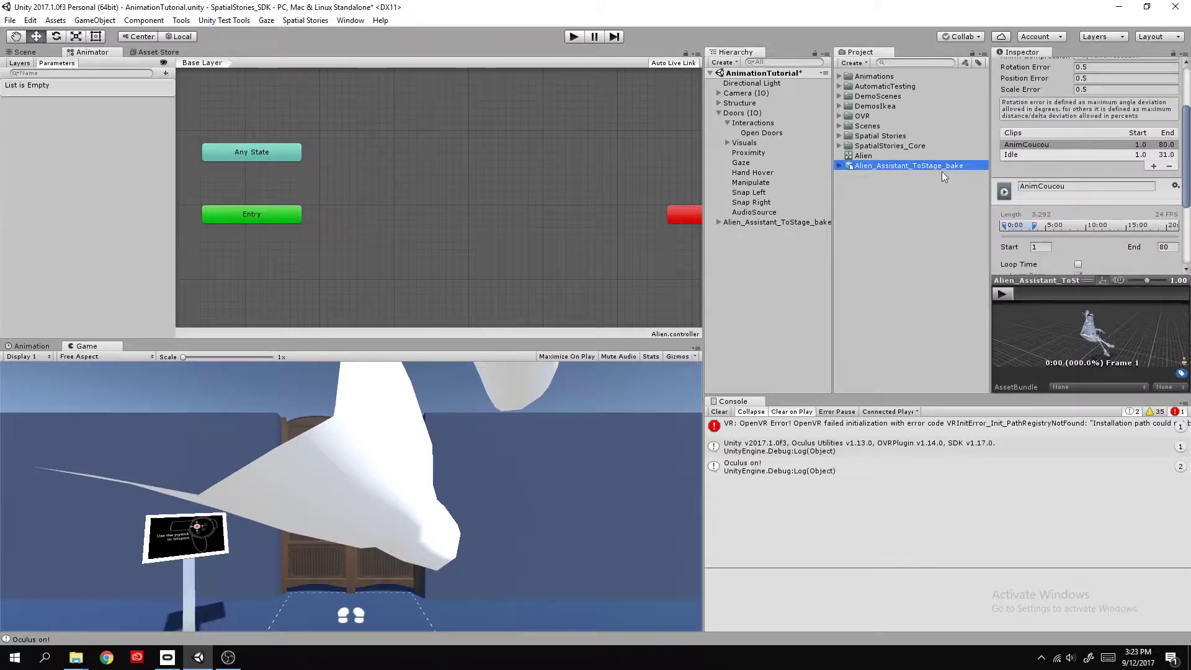
pyautogui.scroll(3, 1029, 201)
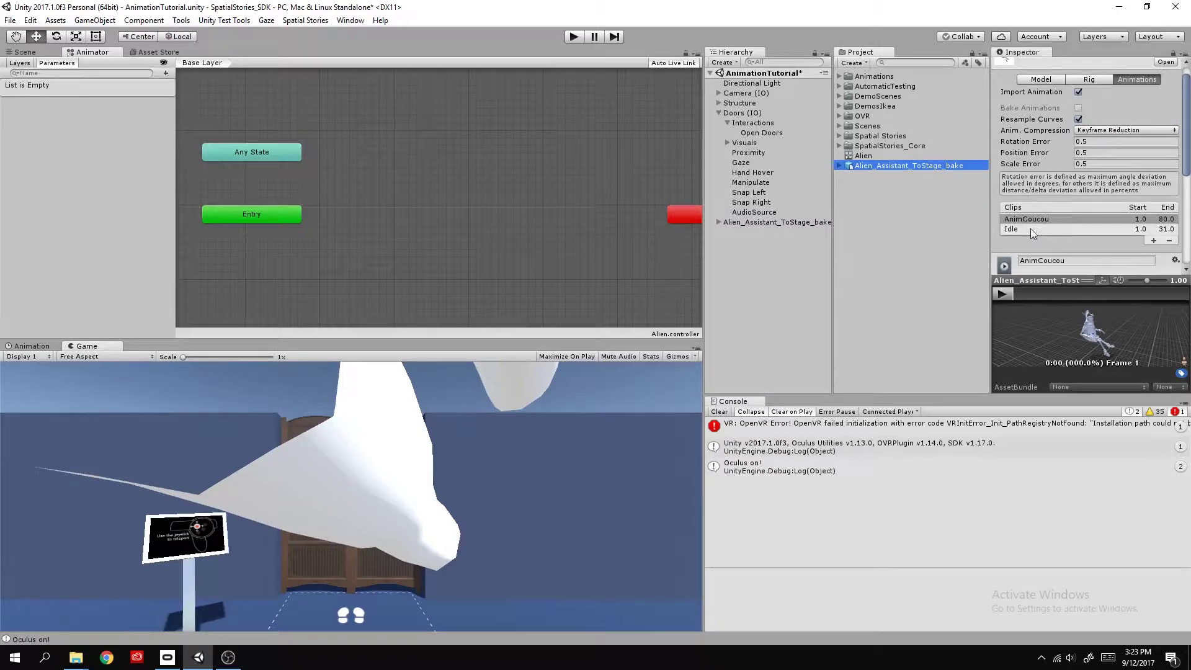
pyautogui.click(1030, 229)
pyautogui.click(1037, 220)
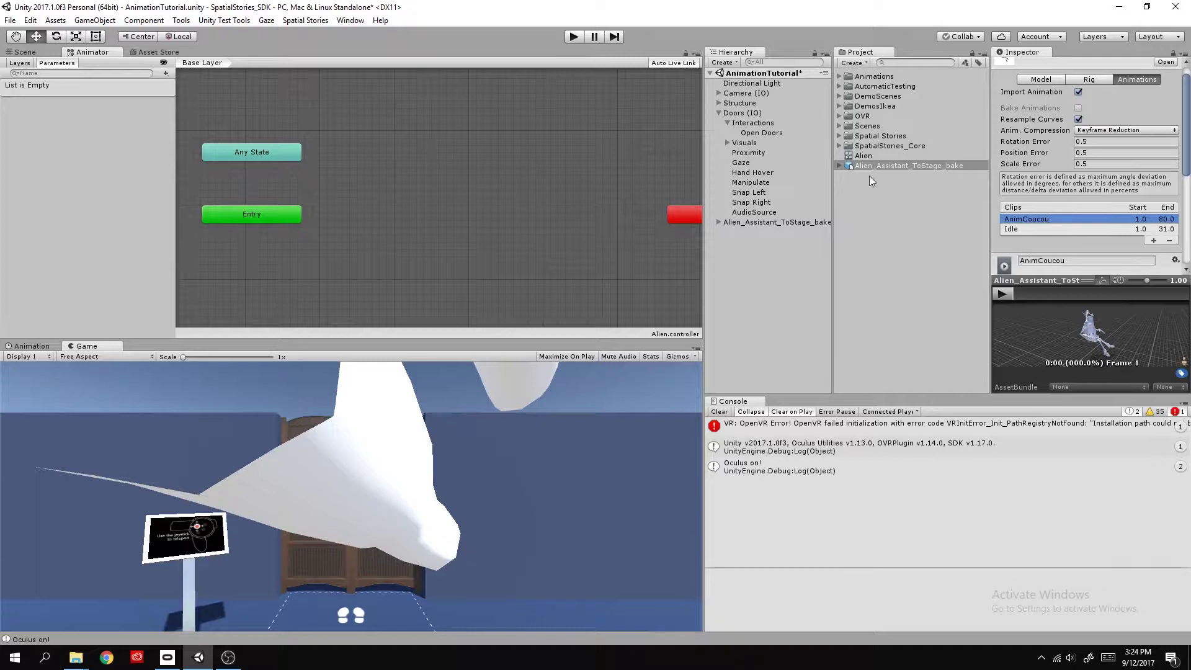
# Delete the existing Alien animator controller from the project assets
pyautogui.click(875, 157)
pyautogui.press('Delete')
pyautogui.press('Return')
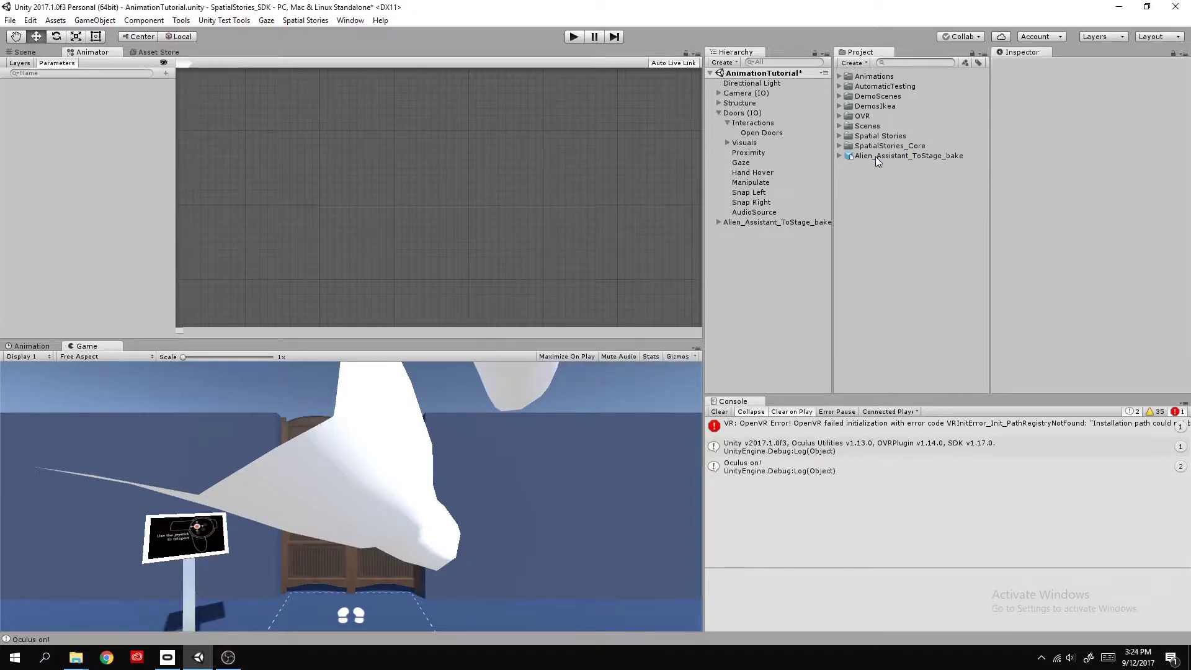
# Create a new animator controller in the project assets and name it Alien
pyautogui.rightClick(887, 217)
pyautogui.moveTo(912, 226)
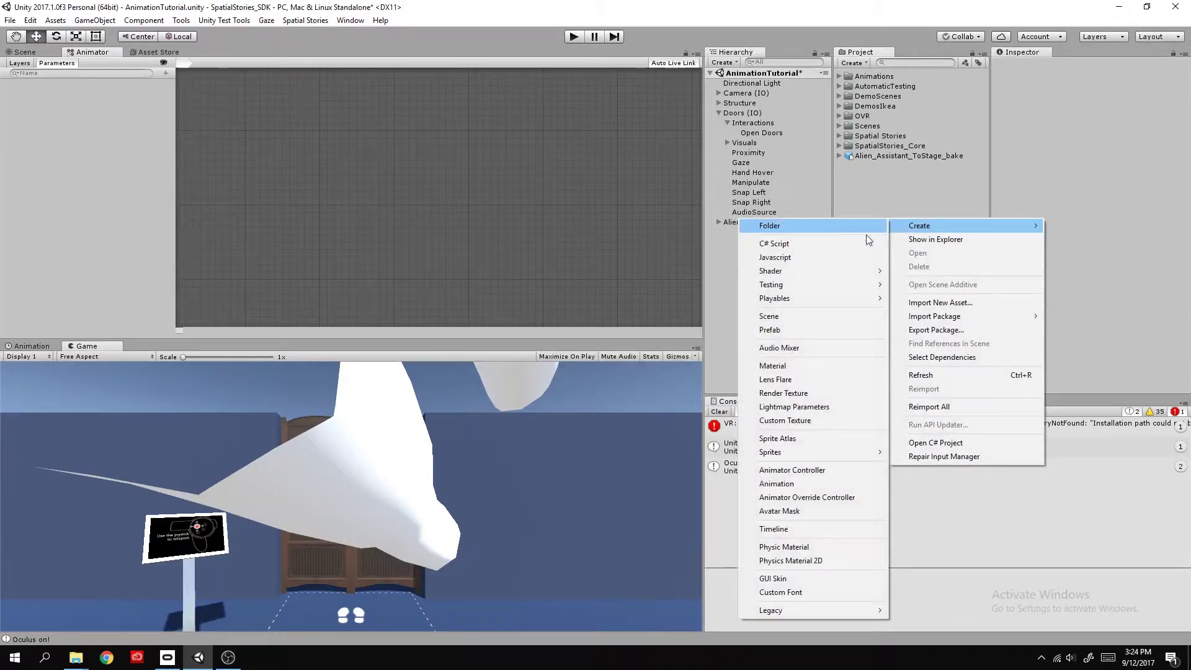
pyautogui.click(843, 472)
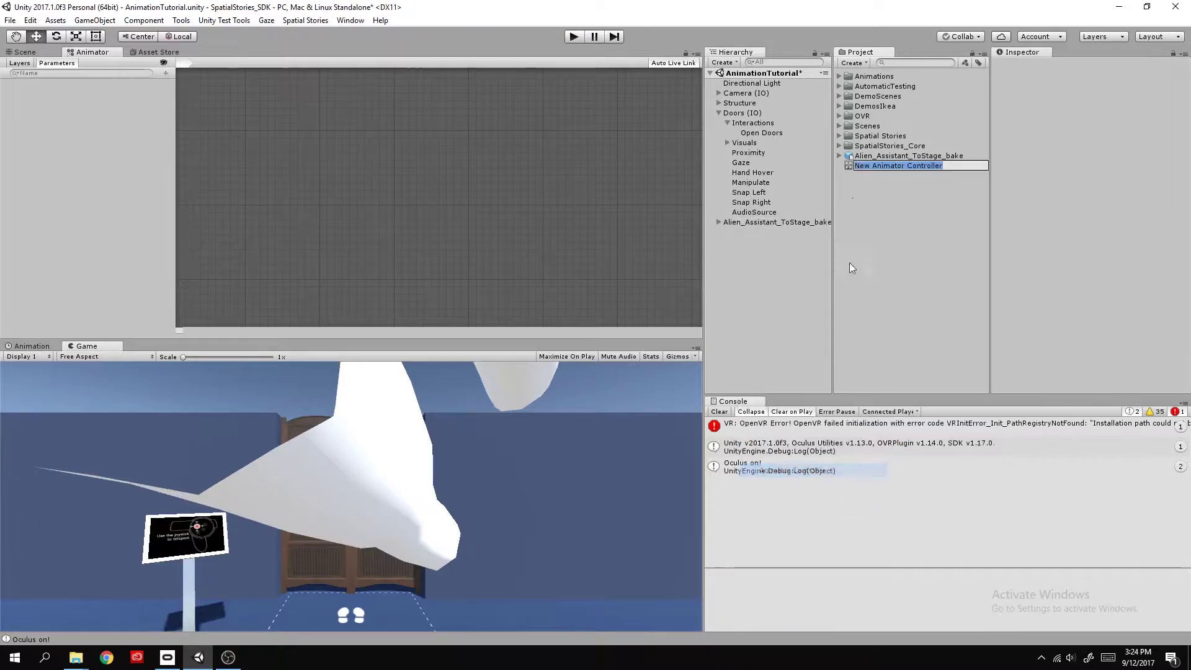
pyautogui.write('A')
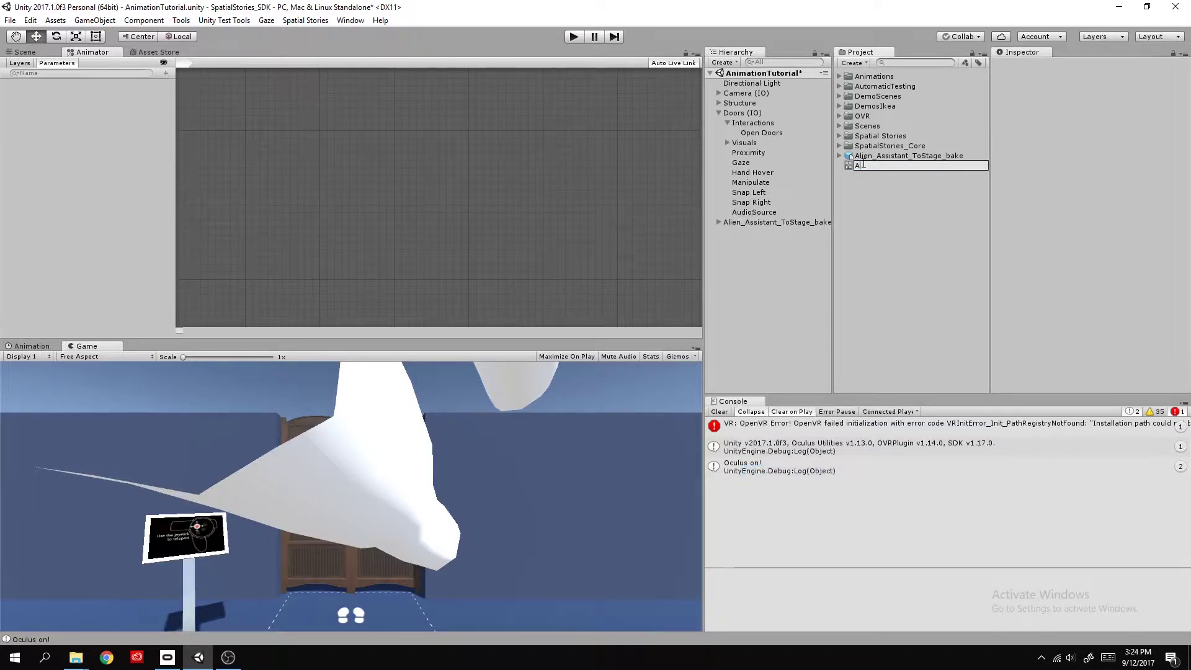
pyautogui.write('lien')
pyautogui.press('Return')
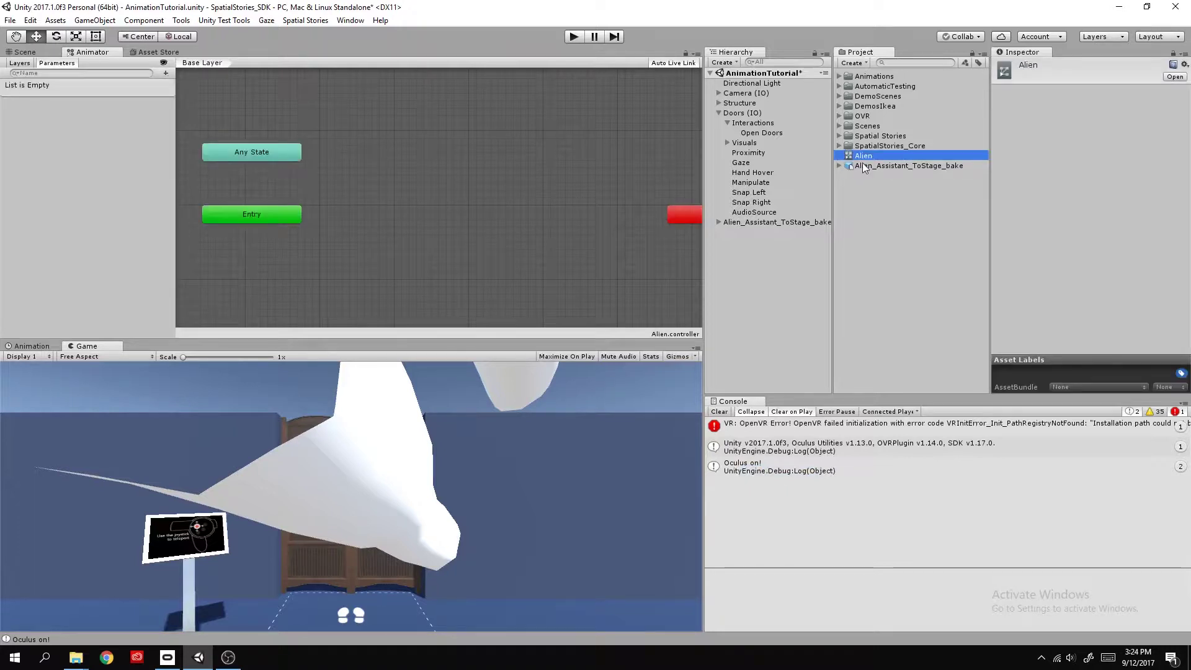
# Assign the Alien controller to the Animator of the Alien_Assistant_ToStage_bake model under the interactive object's Visuals
pyautogui.click(727, 224)
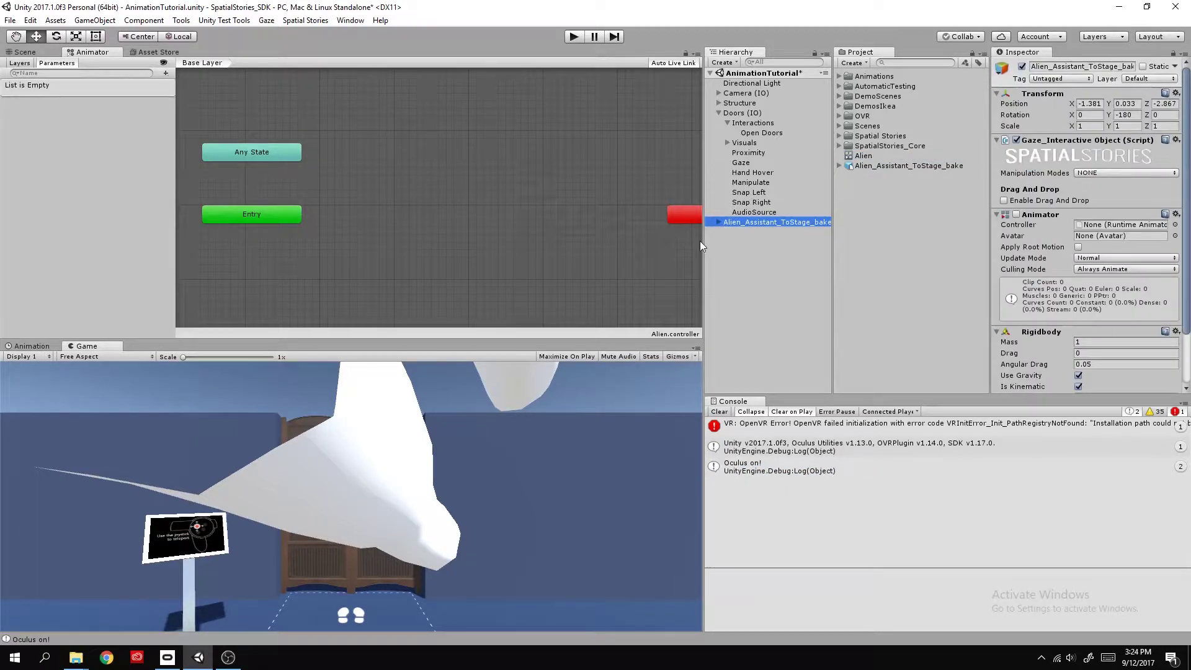
pyautogui.moveTo(701, 241); pyautogui.dragTo(645, 244)
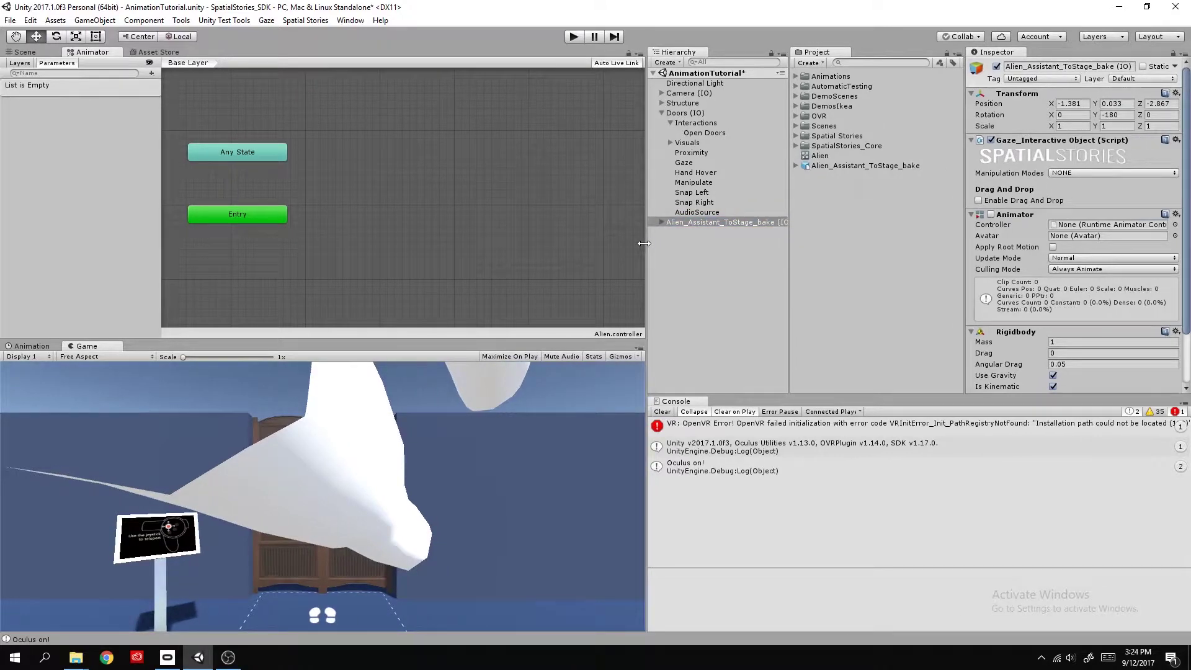
pyautogui.moveTo(787, 243); pyautogui.dragTo(811, 244)
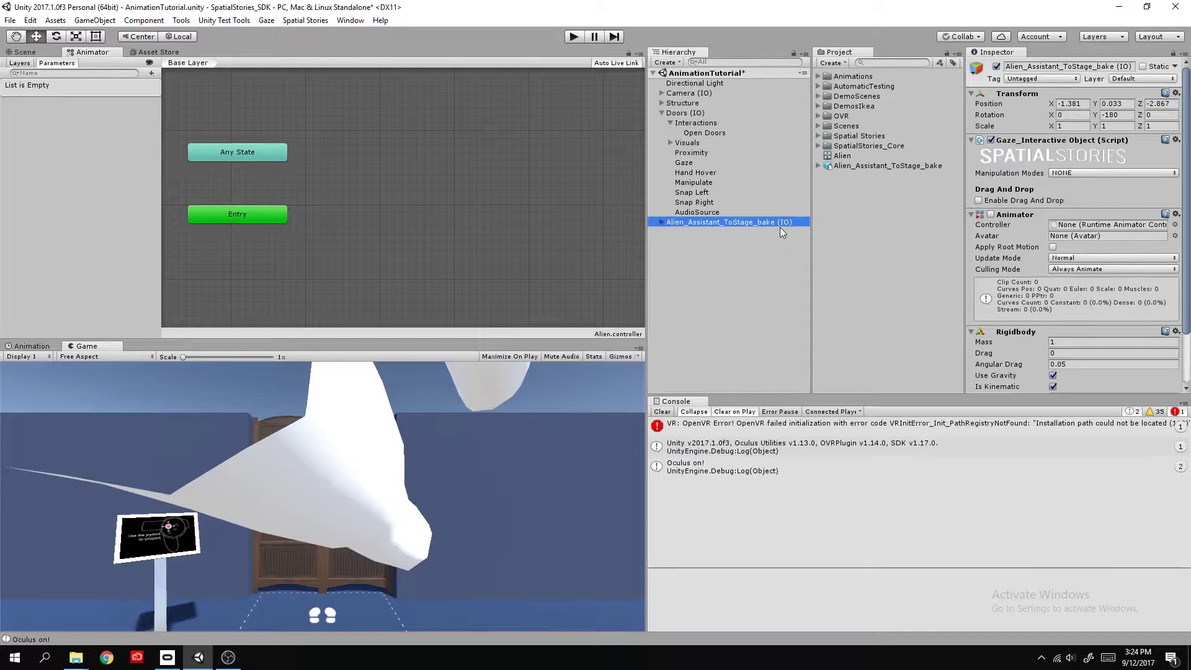
pyautogui.click(662, 222)
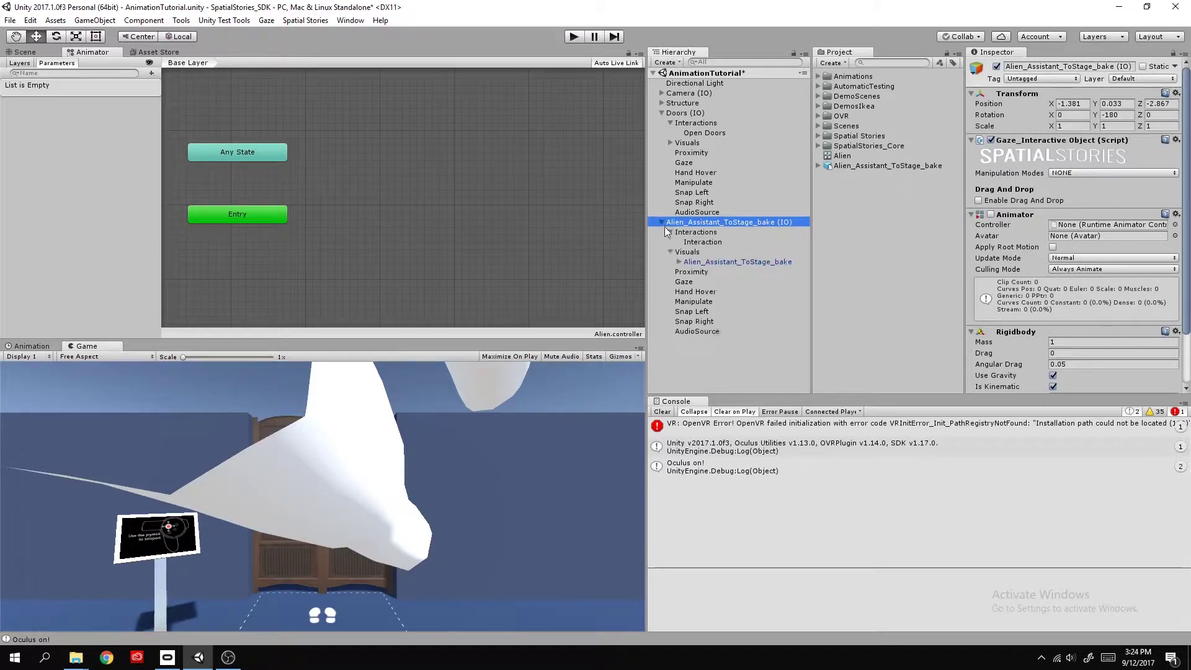
pyautogui.click(711, 262)
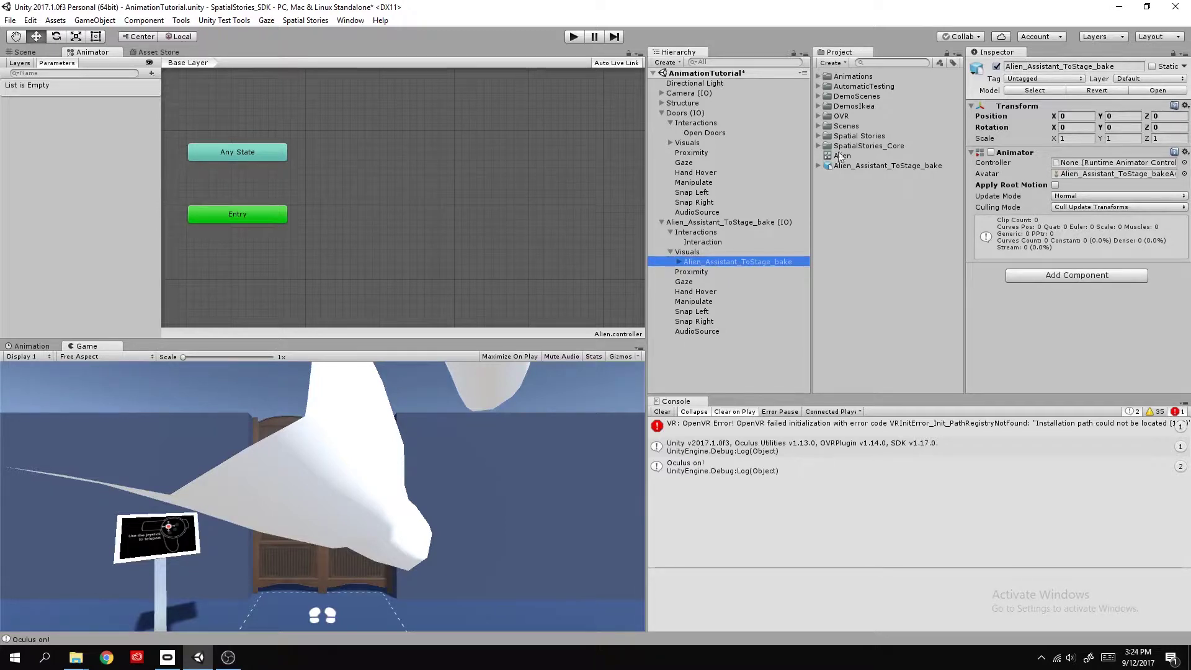
pyautogui.moveTo(843, 157); pyautogui.dragTo(1074, 166)
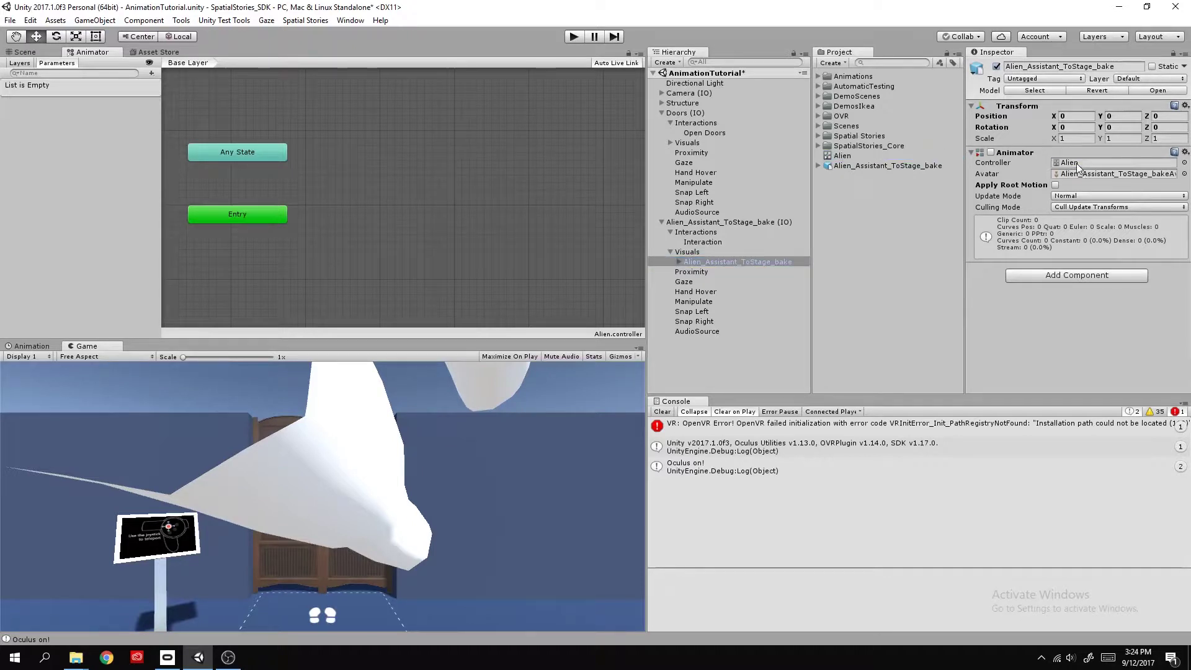
# Add the model's Idle and AnimCoucou clips as states in the Alien controller's Base Layer, with Idle placed first
pyautogui.click(370, 160)
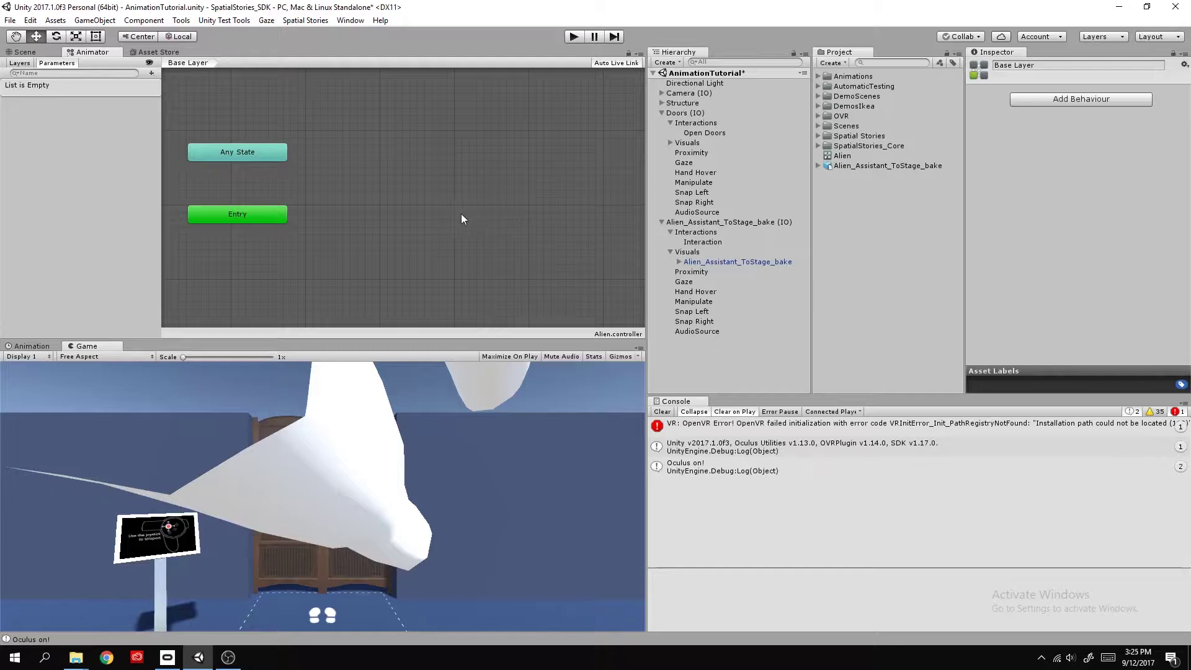
pyautogui.click(817, 166)
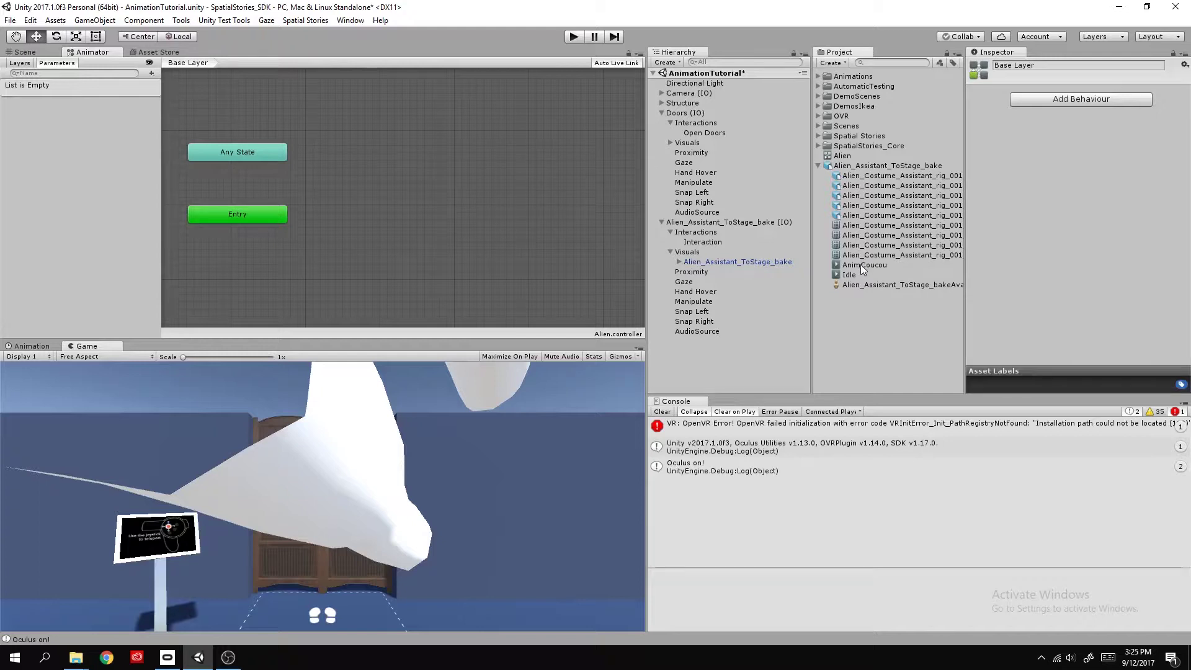
pyautogui.moveTo(851, 275); pyautogui.dragTo(361, 149)
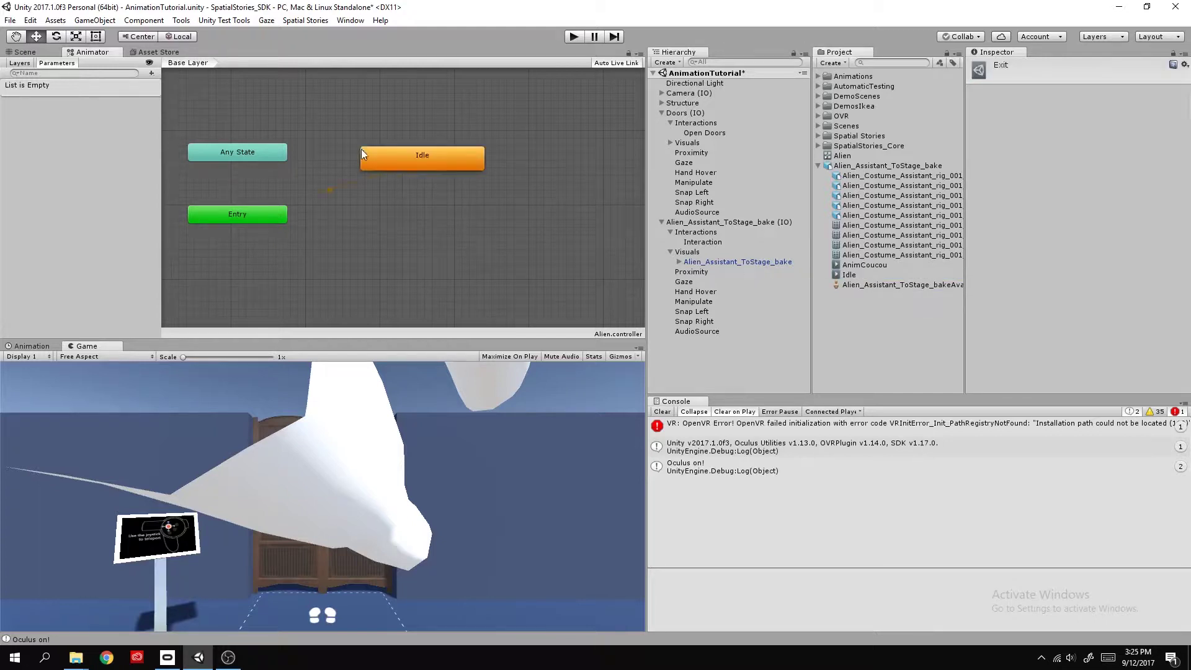
pyautogui.moveTo(840, 265); pyautogui.dragTo(398, 207)
pyautogui.click(892, 165)
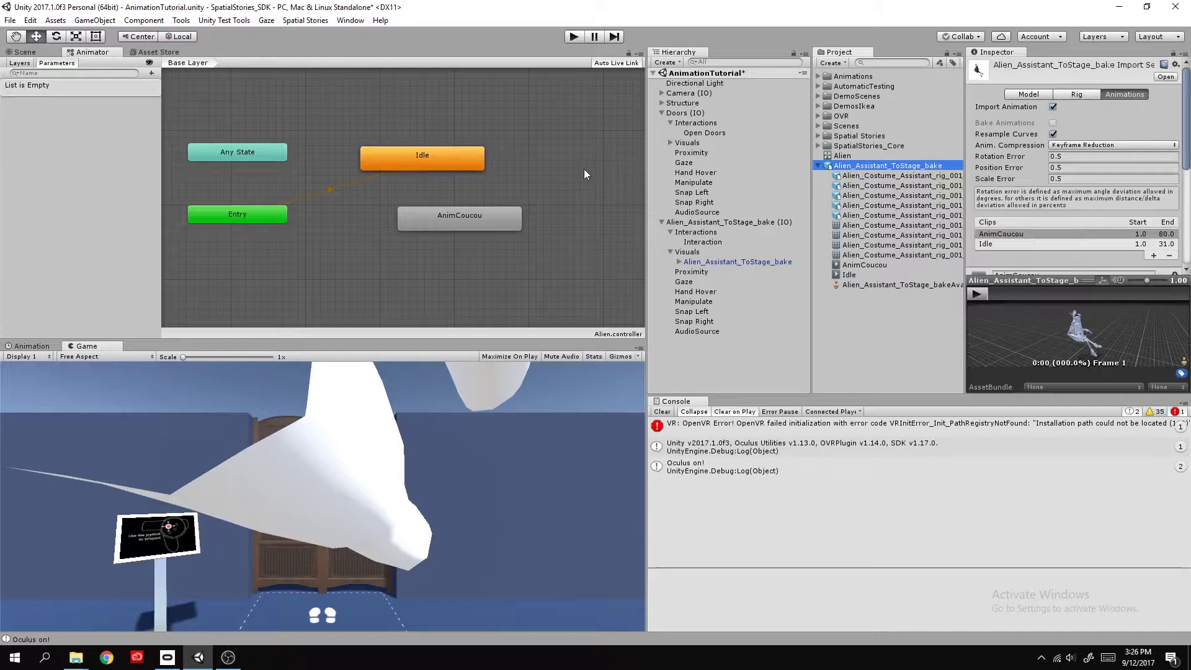
# Create transitions in both directions between the Idle and AnimCoucou states, and align AnimCoucou directly below Idle
pyautogui.click(450, 160)
pyautogui.rightClick(448, 163)
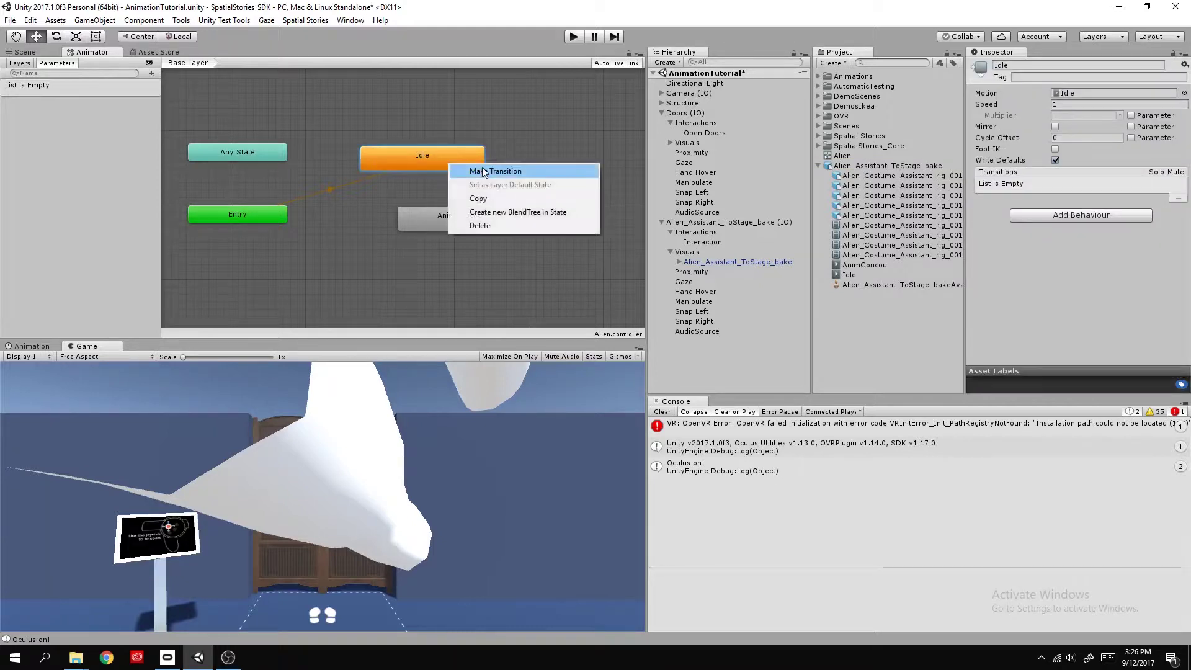
pyautogui.click(481, 170)
pyautogui.click(459, 214)
pyautogui.rightClick(479, 215)
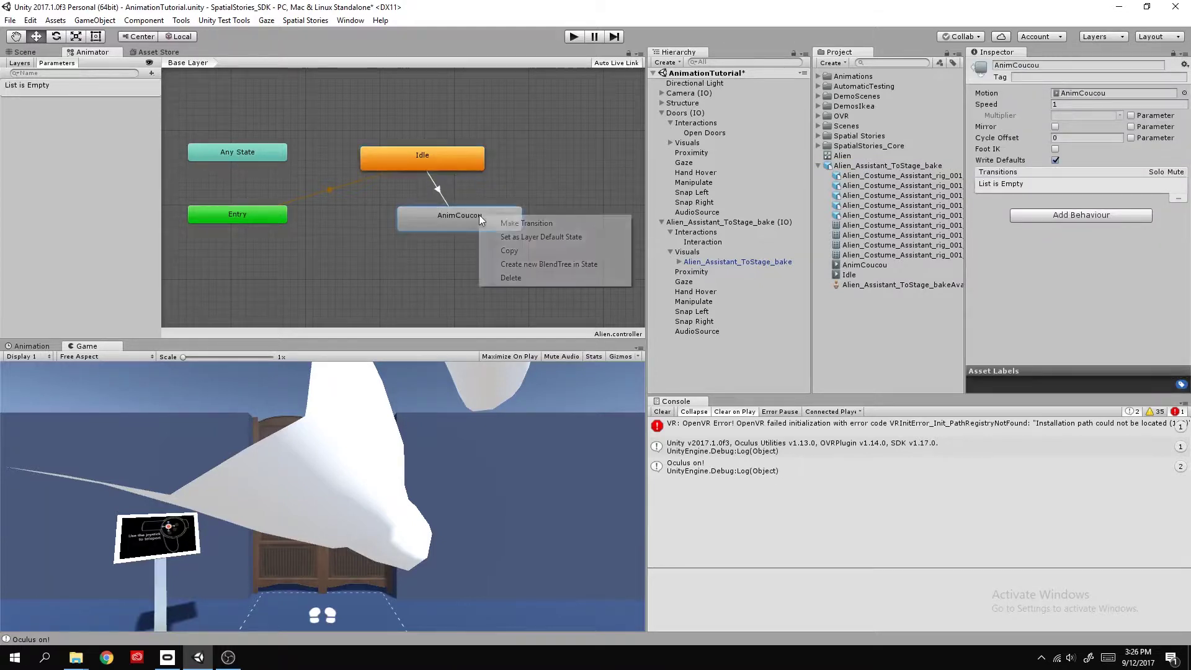
pyautogui.click(515, 222)
pyautogui.click(460, 164)
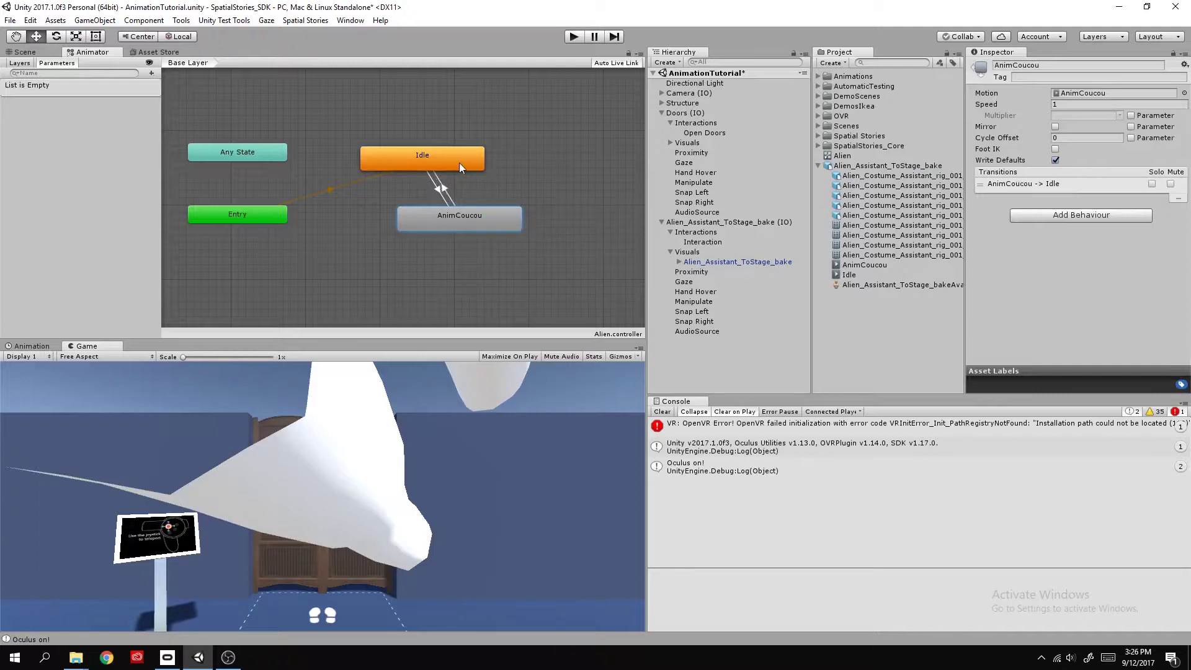
pyautogui.moveTo(467, 213); pyautogui.dragTo(430, 225)
pyautogui.click(424, 225)
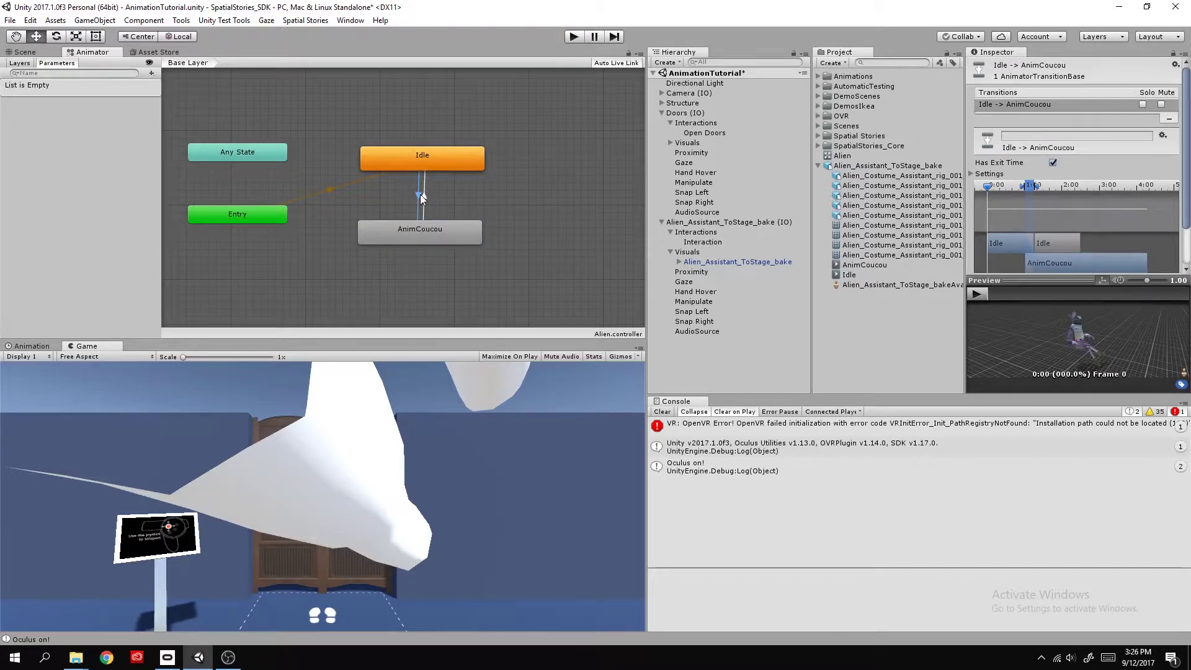
# Add two trigger parameters named hi and idle to the Alien controller
pyautogui.click(151, 74)
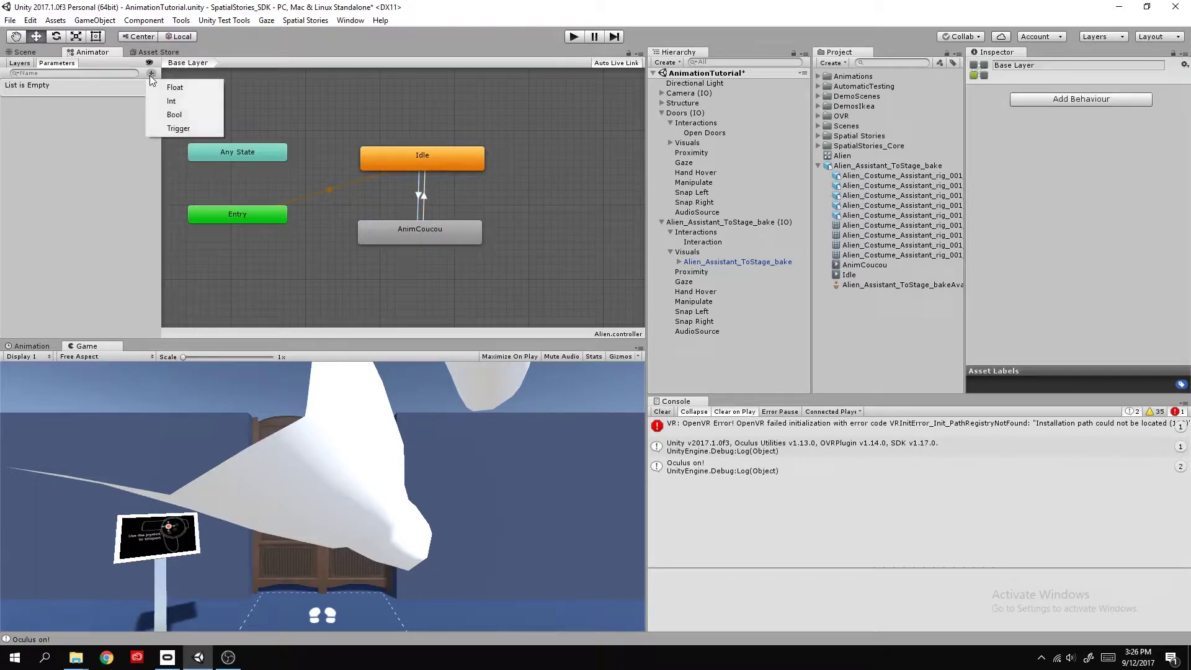
pyautogui.click(169, 130)
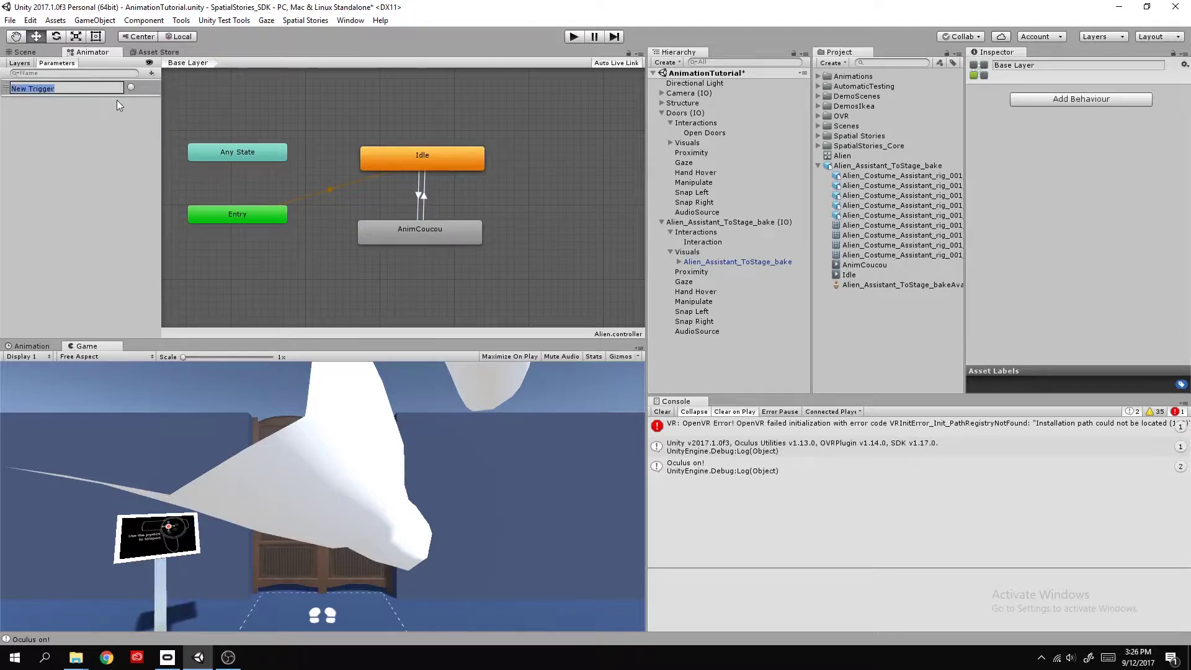
pyautogui.write('hi')
pyautogui.press('Return')
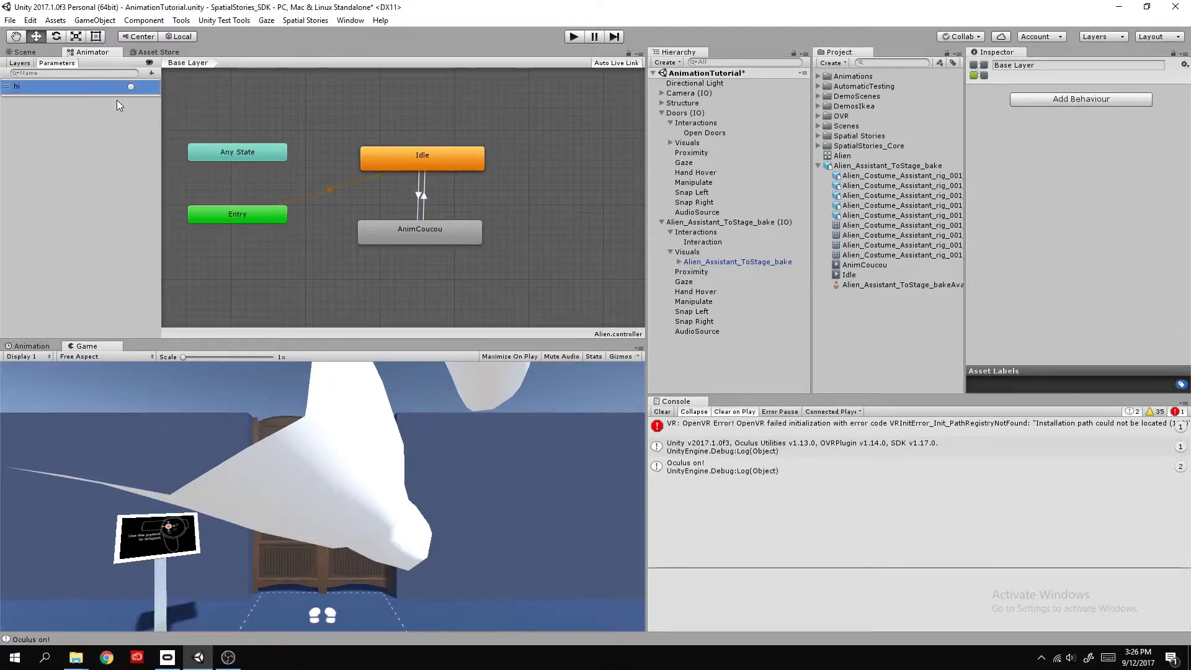
pyautogui.click(151, 72)
pyautogui.click(174, 128)
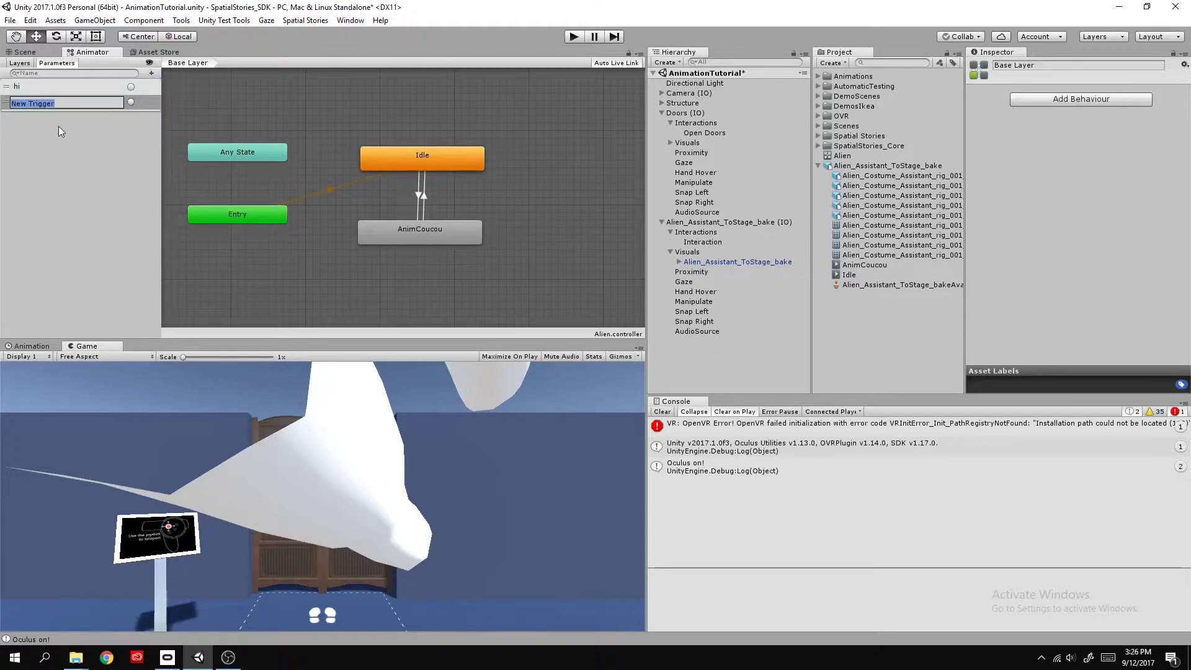
pyautogui.press('BackSpace')
pyautogui.write('idle')
pyautogui.press('Return')
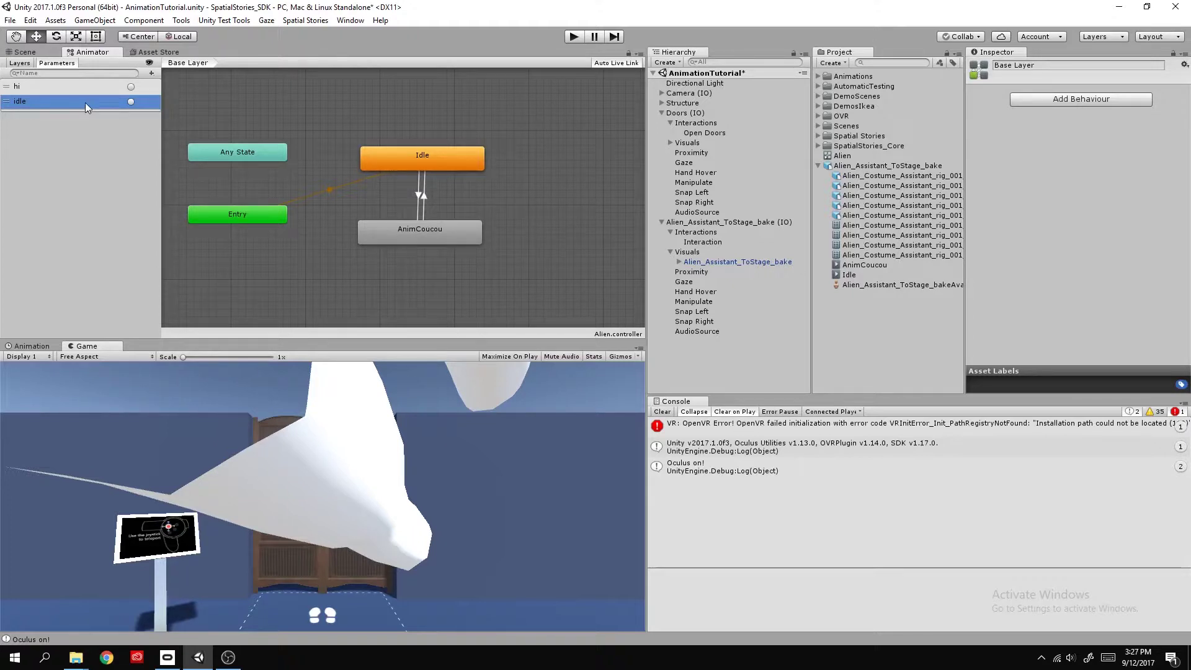
# Add the hi trigger as a condition on the transition from Idle to AnimCoucou
pyautogui.click(420, 195)
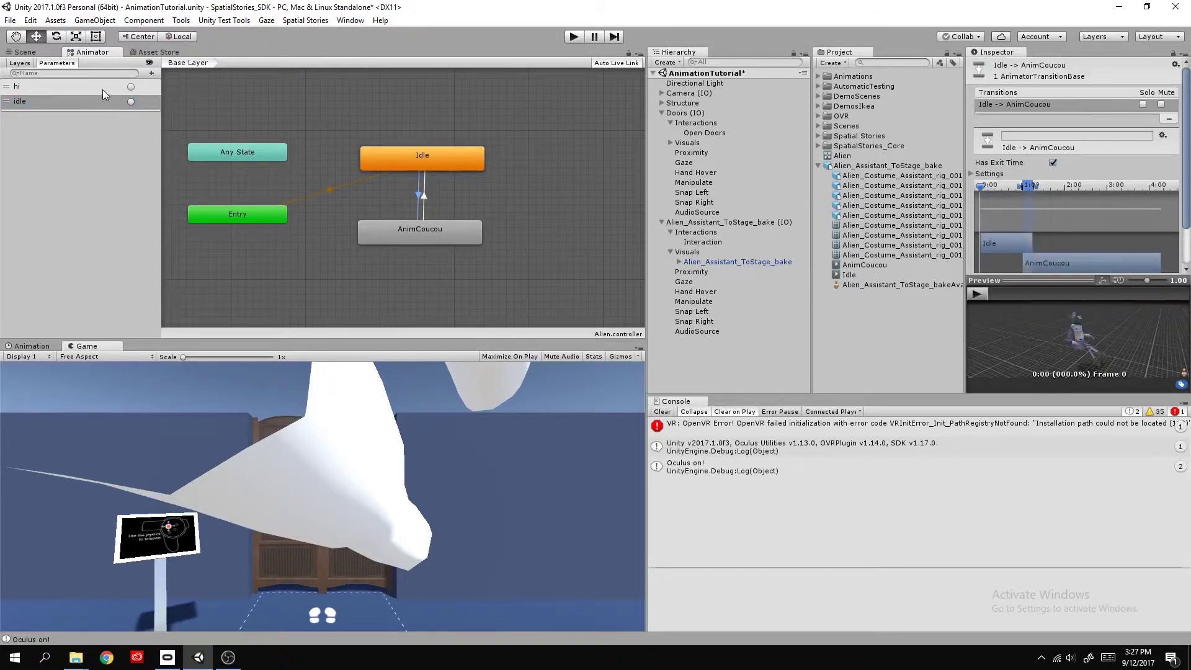
pyautogui.scroll(-3, 977, 206)
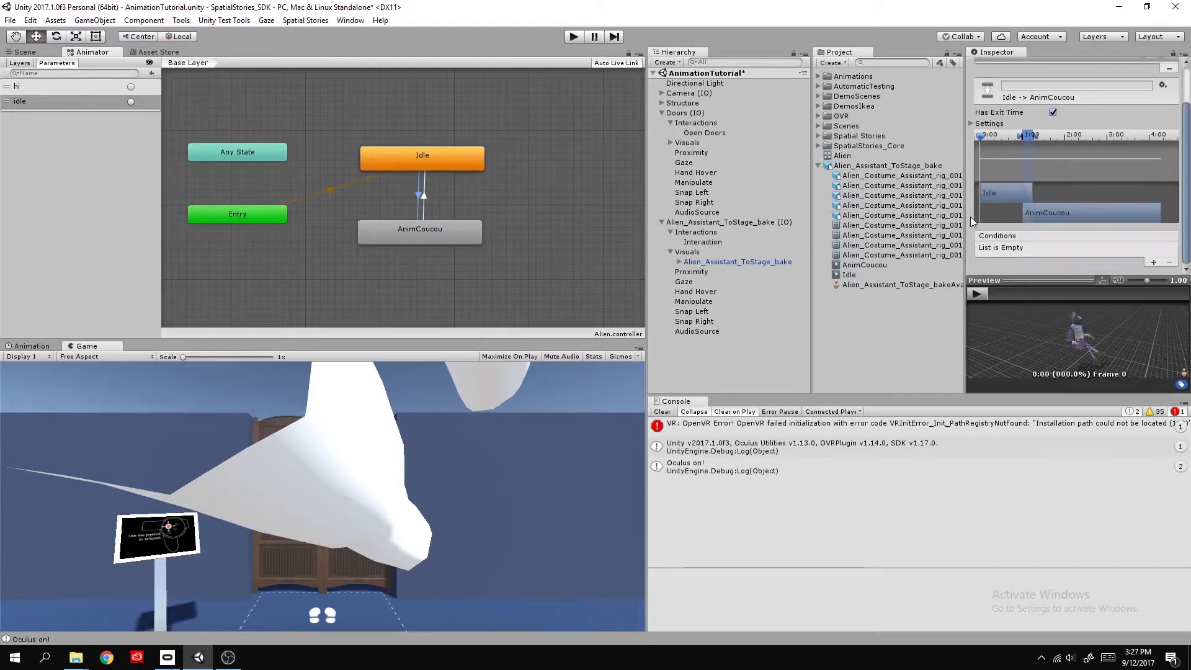
pyautogui.click(1153, 263)
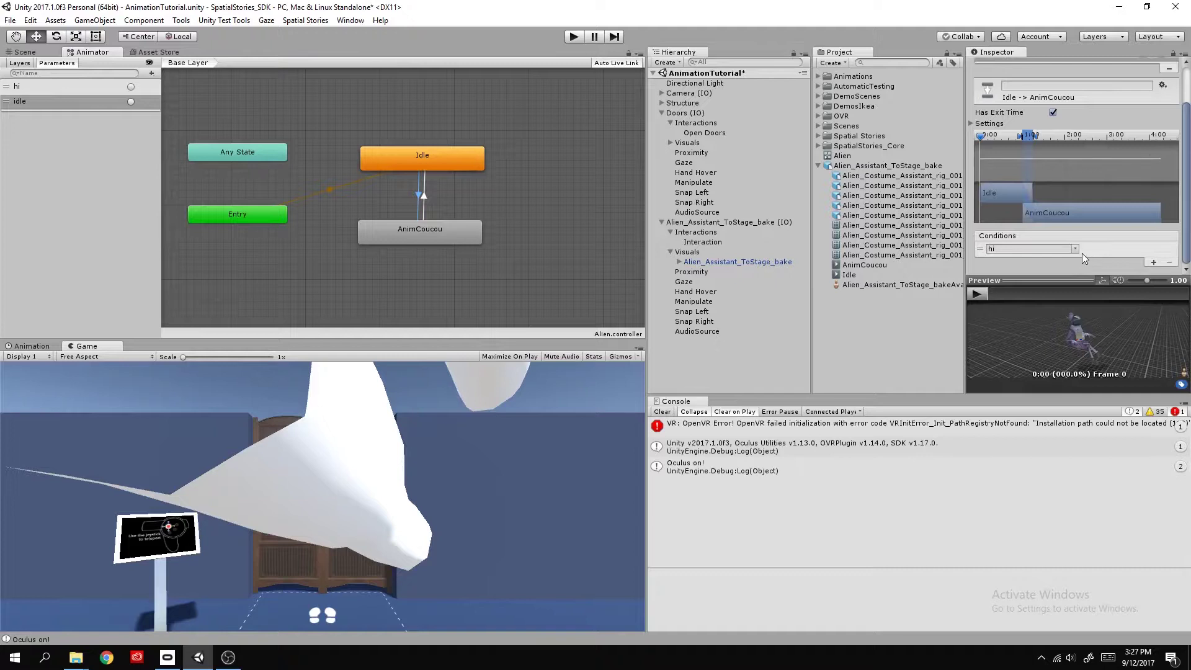
# Add a condition to the transition from AnimCoucou to Idle and set it to the idle trigger
pyautogui.click(424, 199)
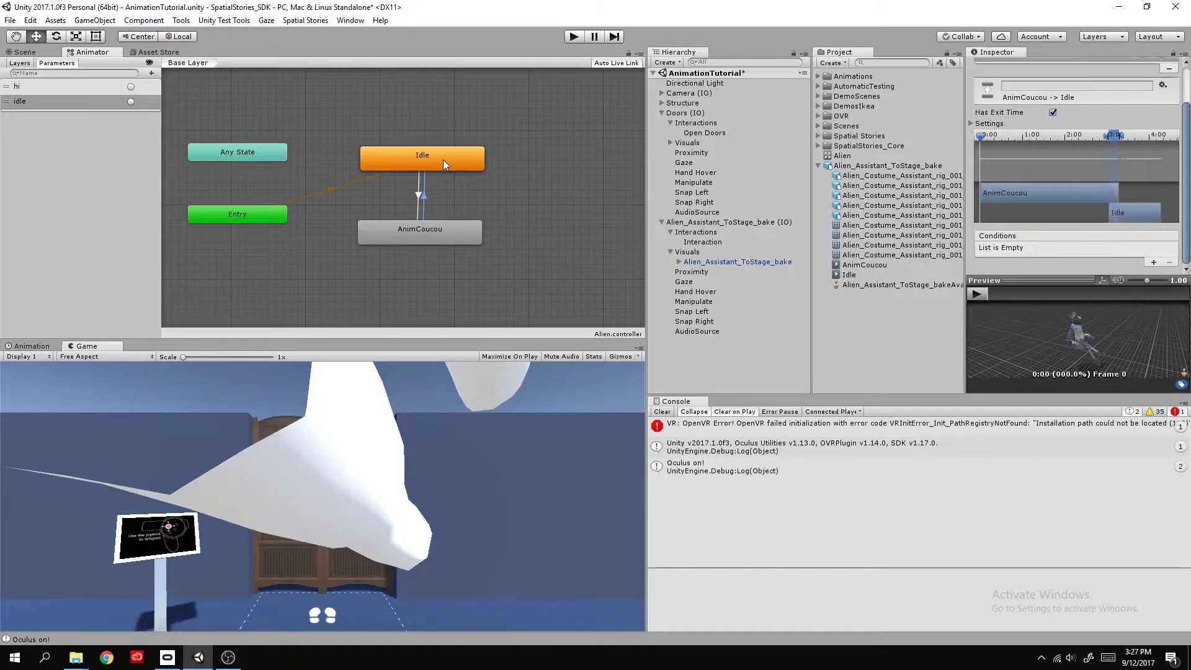
pyautogui.click(1153, 262)
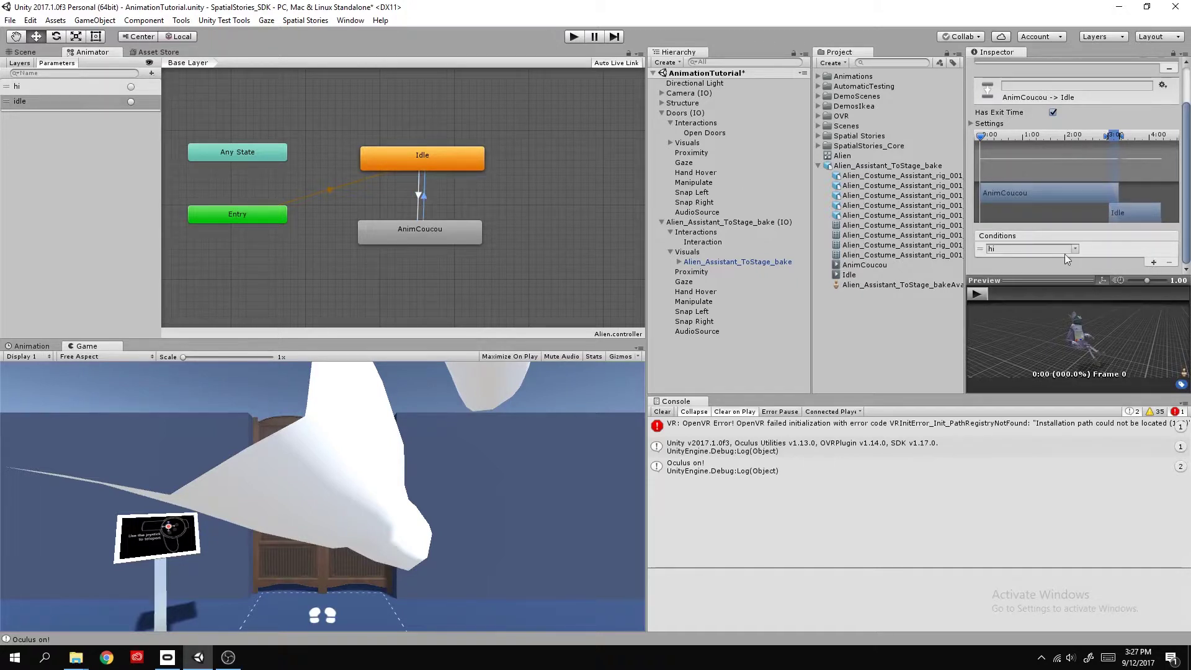
pyautogui.click(1076, 249)
pyautogui.click(1087, 273)
# Rename the alien's interaction to Say Hello and make it dependent on the Open Doors interaction being triggered
pyautogui.click(696, 242)
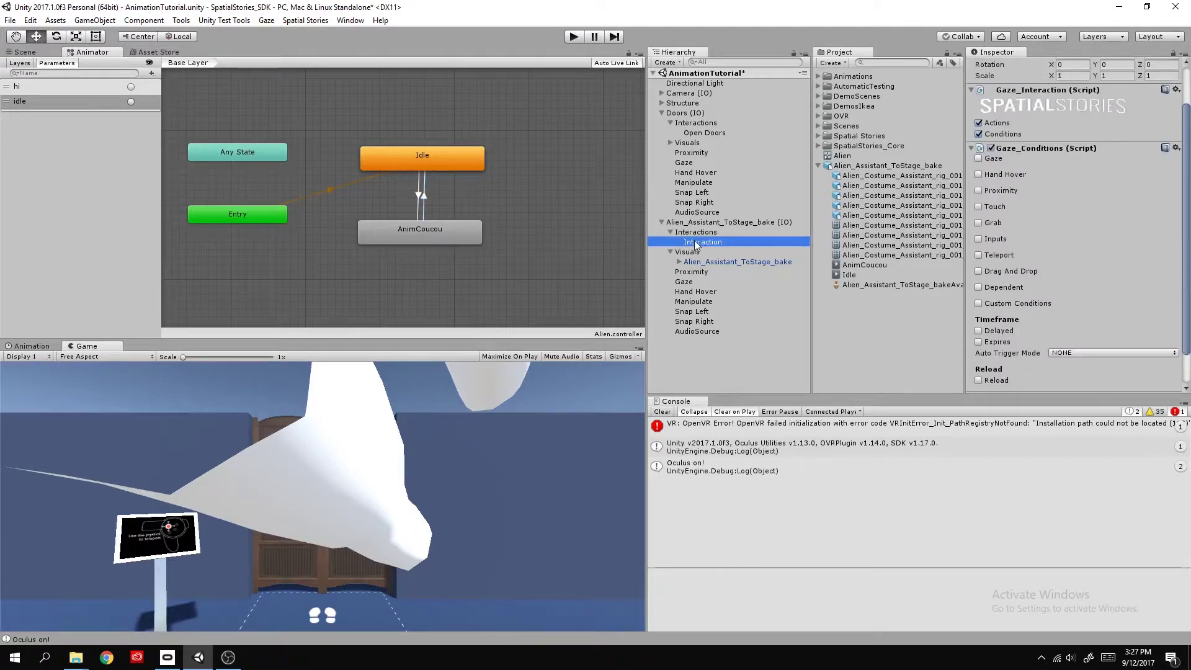
pyautogui.click(696, 243)
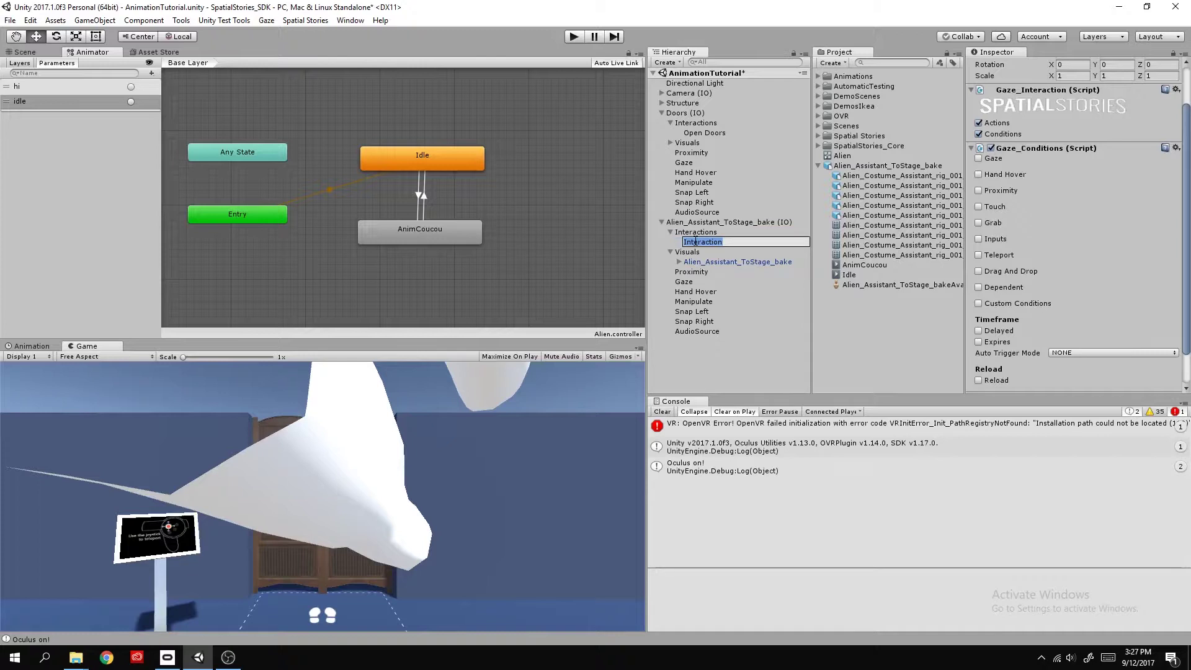
pyautogui.write('Say Hello')
pyautogui.press('Return')
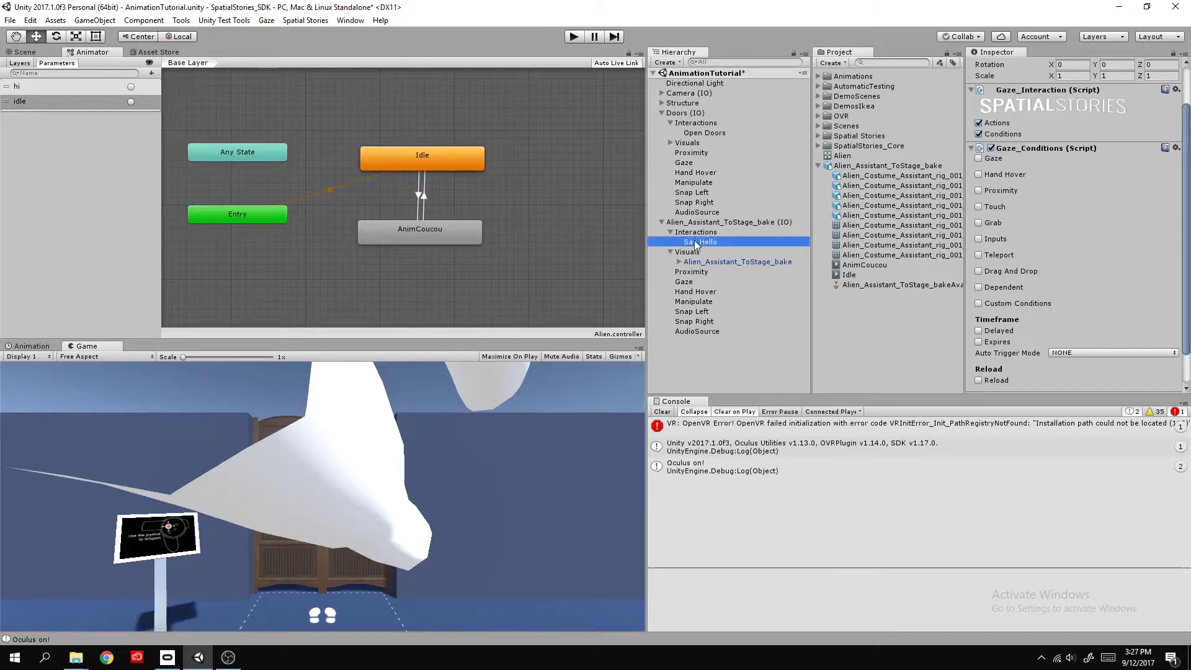
pyautogui.click(998, 289)
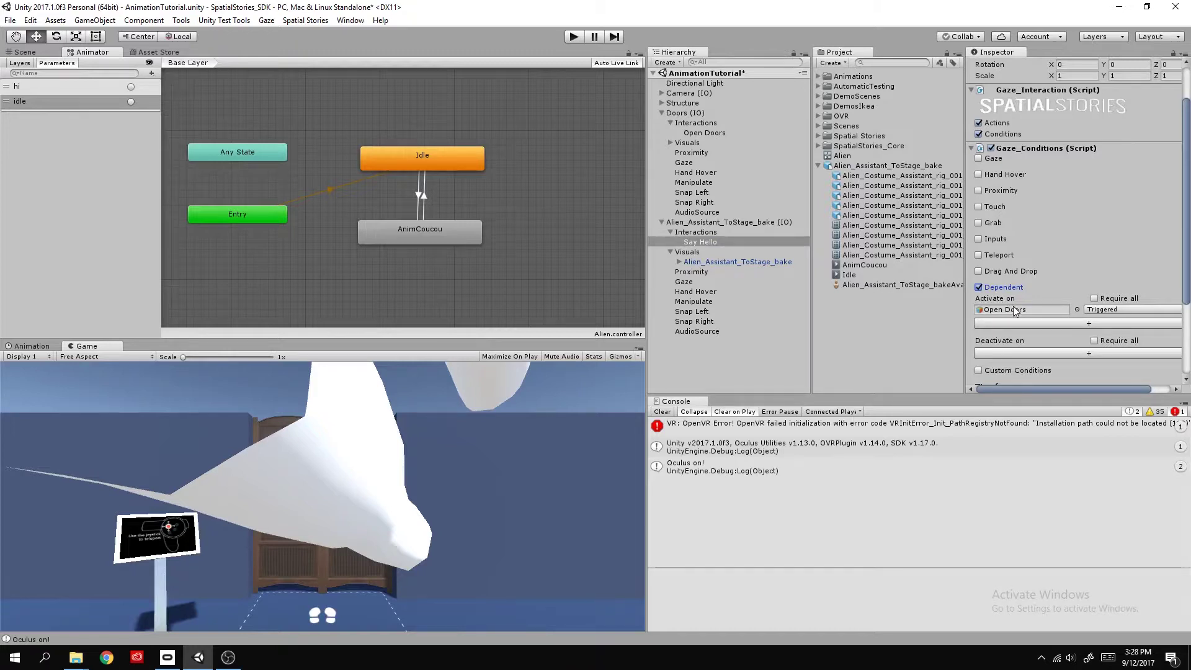
# In the Gaze_Actions of Say Hello, set Animation to MECANIM and enable OnTrigger
pyautogui.scroll(-3, 1014, 310)
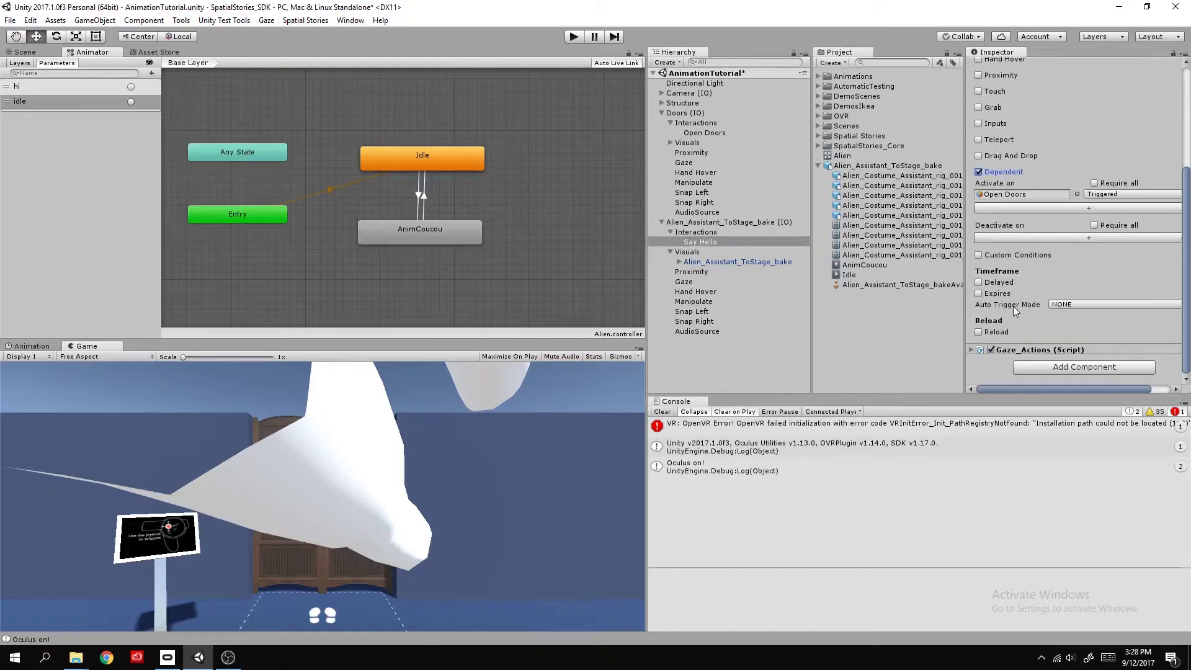
pyautogui.click(972, 350)
pyautogui.scroll(-4, 1014, 337)
pyautogui.click(1072, 309)
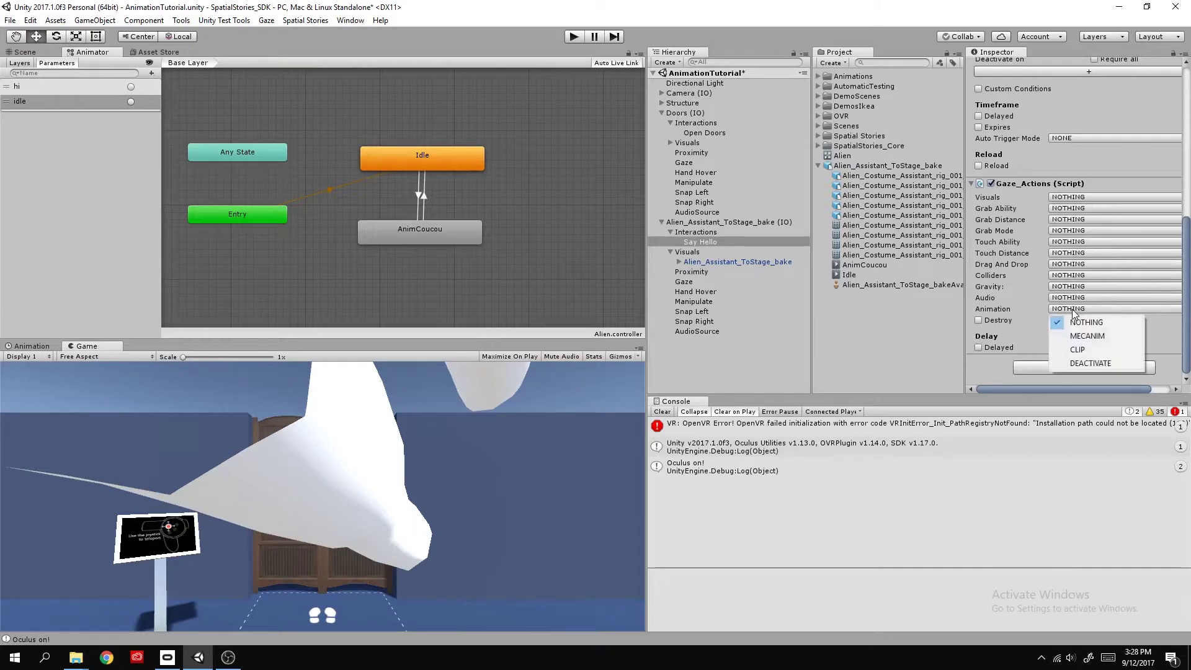
pyautogui.click(1082, 337)
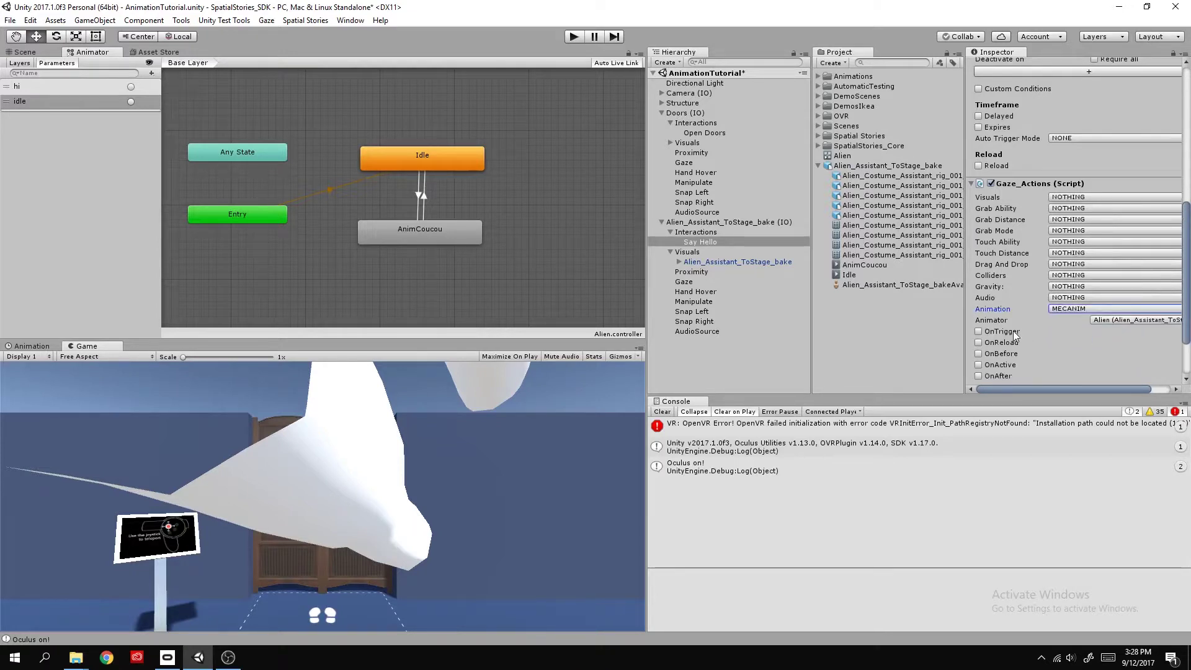
pyautogui.scroll(-3, 1014, 330)
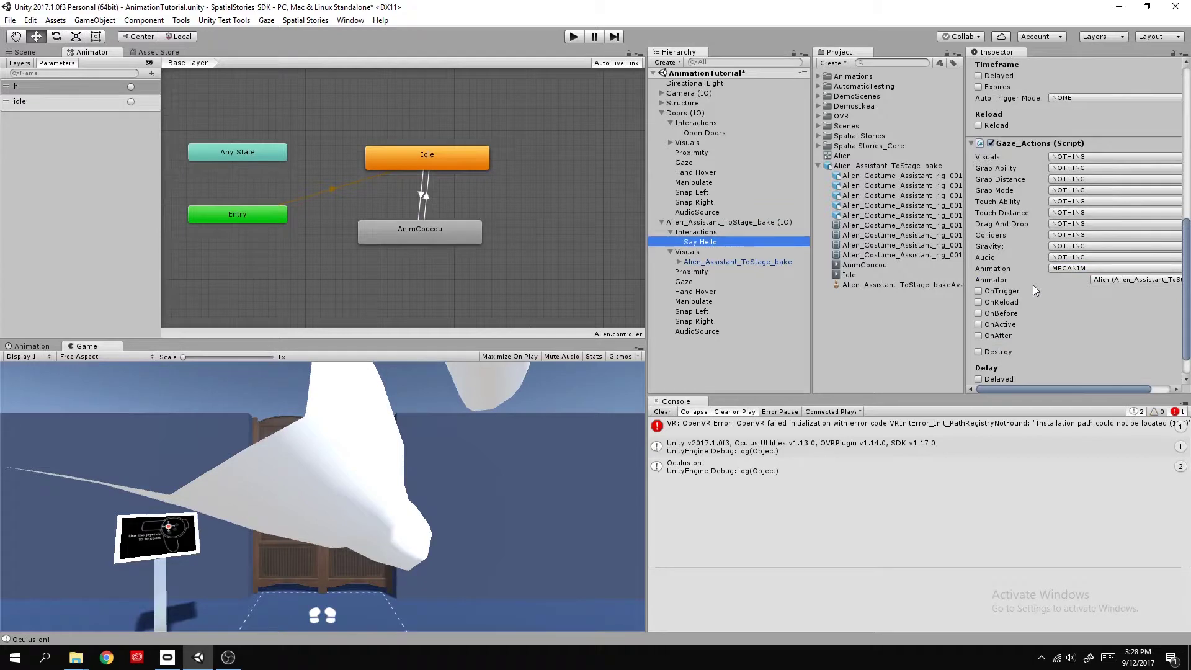
pyautogui.click(999, 291)
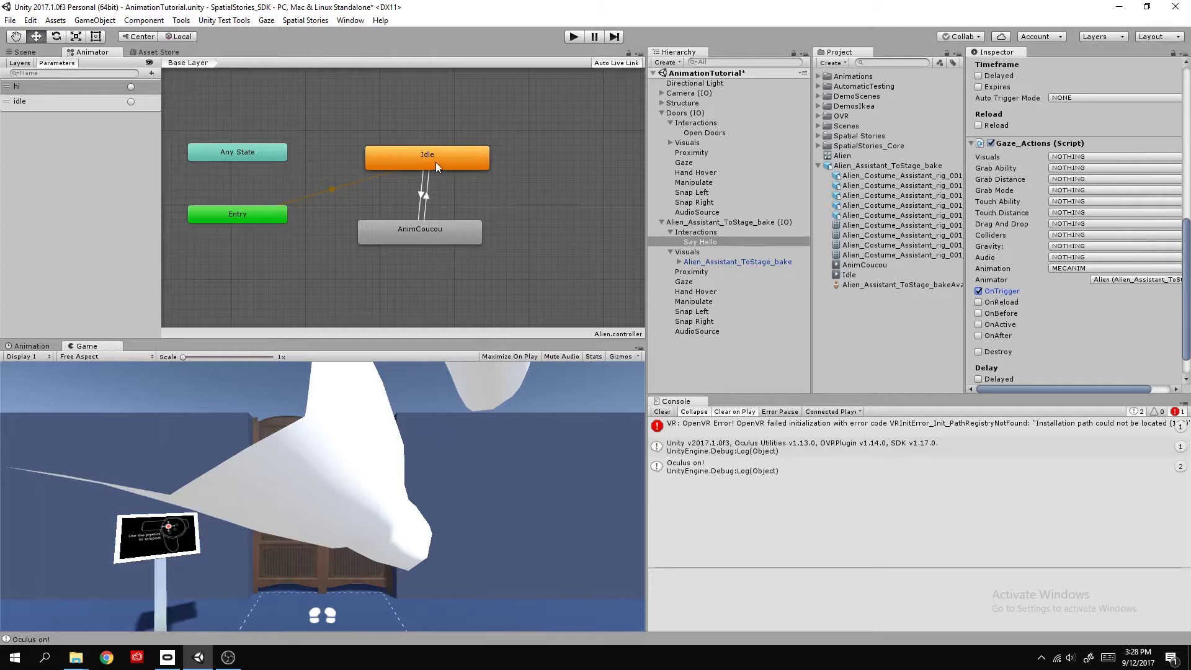
# Shift the Idle and AnimCoucou states slightly to the right in the Alien controller graph
pyautogui.moveTo(436, 162)
pyautogui.mouseDown()
pyautogui.moveTo(422, 157)
pyautogui.moveTo(443, 160)
pyautogui.mouseUp()
pyautogui.moveTo(439, 221); pyautogui.dragTo(470, 219)
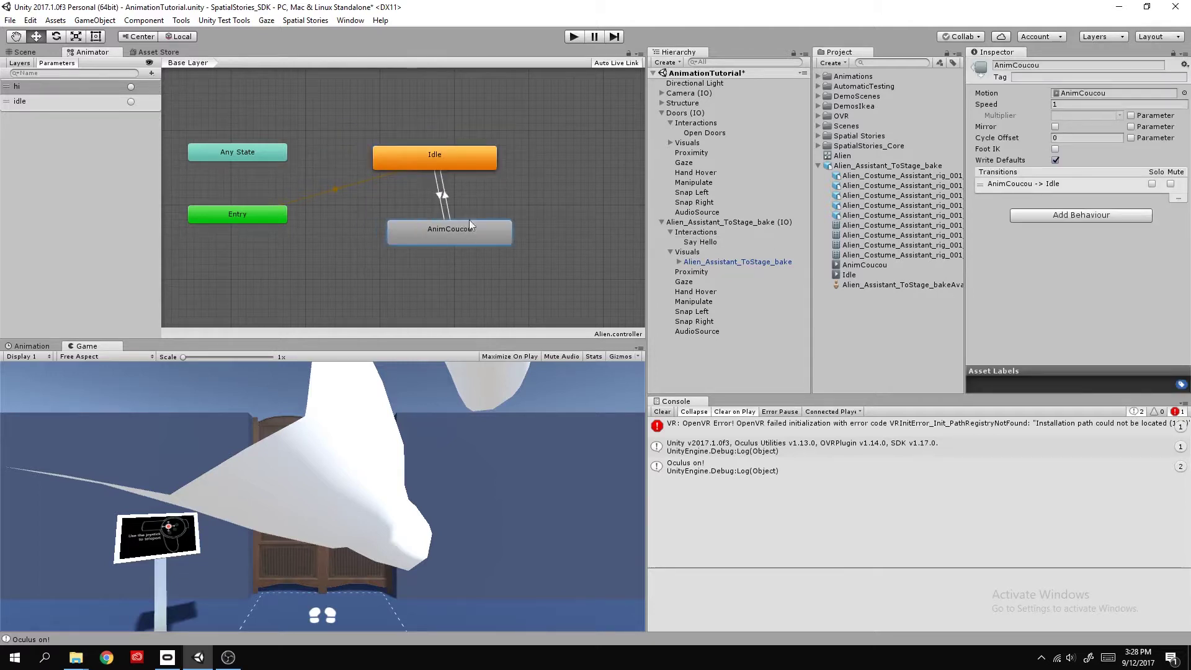
# Reselect the Say Hello interaction, then briefly run and stop the scene to refresh its animation trigger options
pyautogui.click(724, 240)
pyautogui.scroll(-10, 1077, 304)
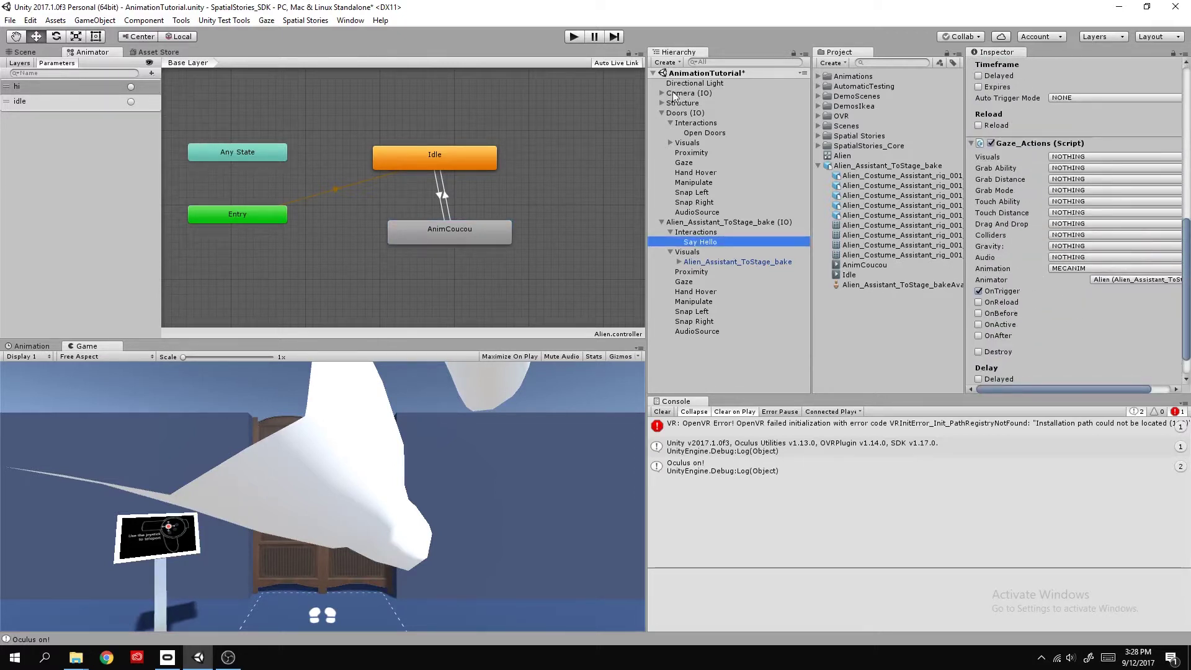
pyautogui.click(582, 40)
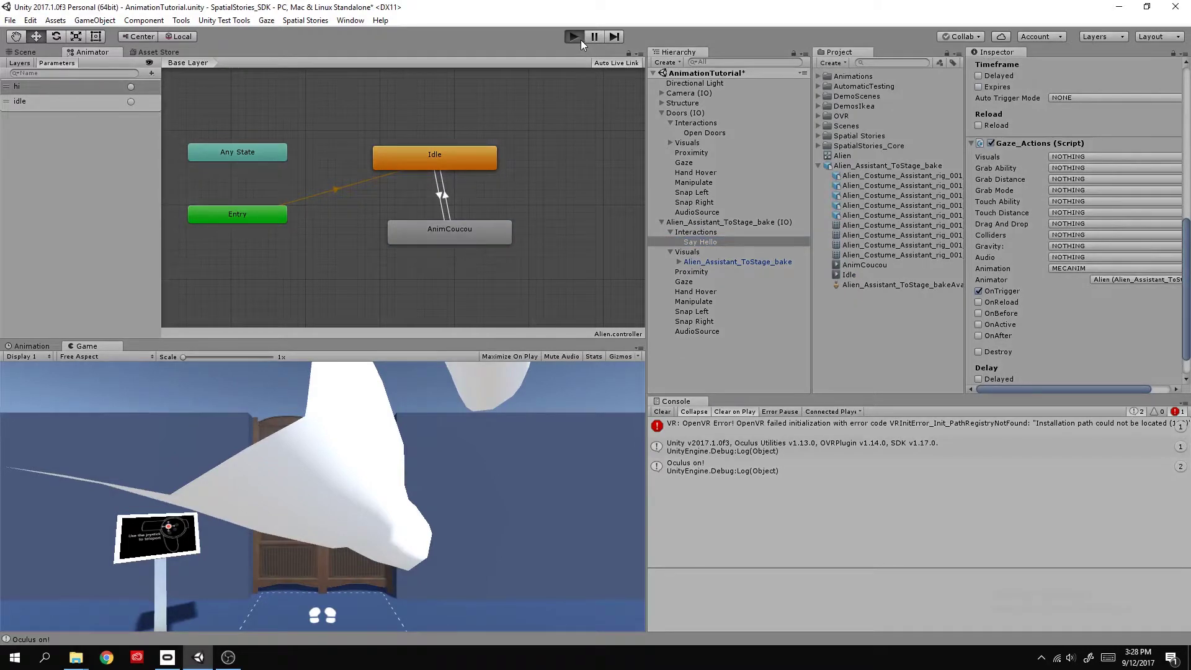
pyautogui.click(580, 38)
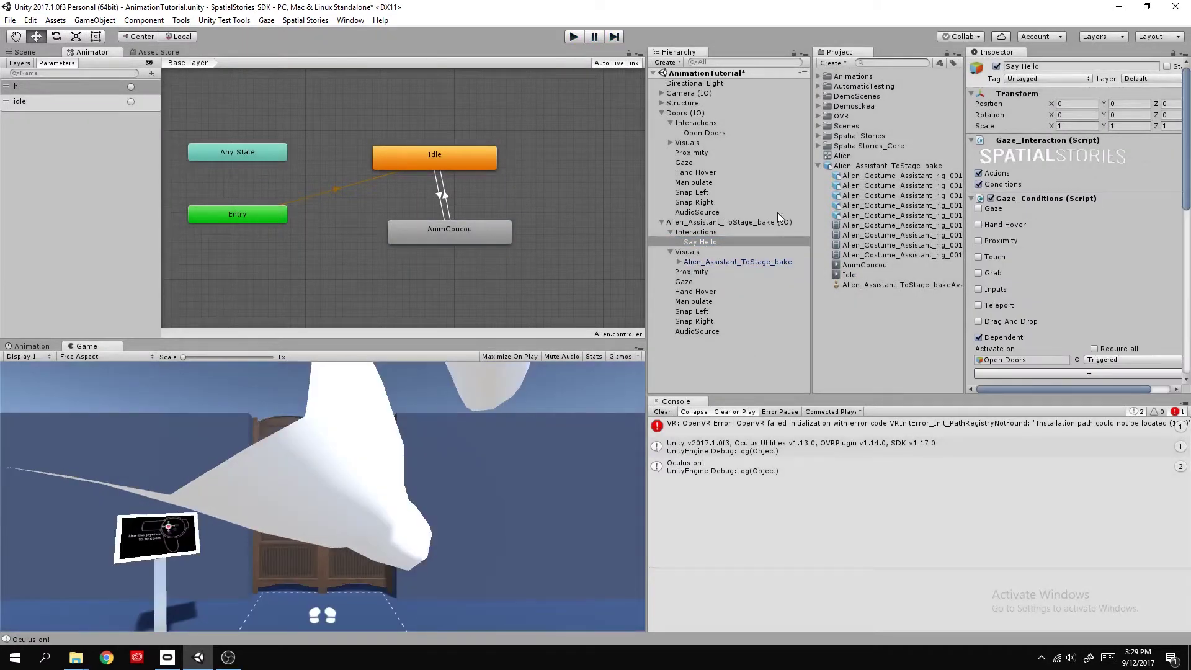
# Choose hi as the OnTrigger animation parameter in the Gaze_Actions of Say Hello
pyautogui.scroll(-10, 1014, 301)
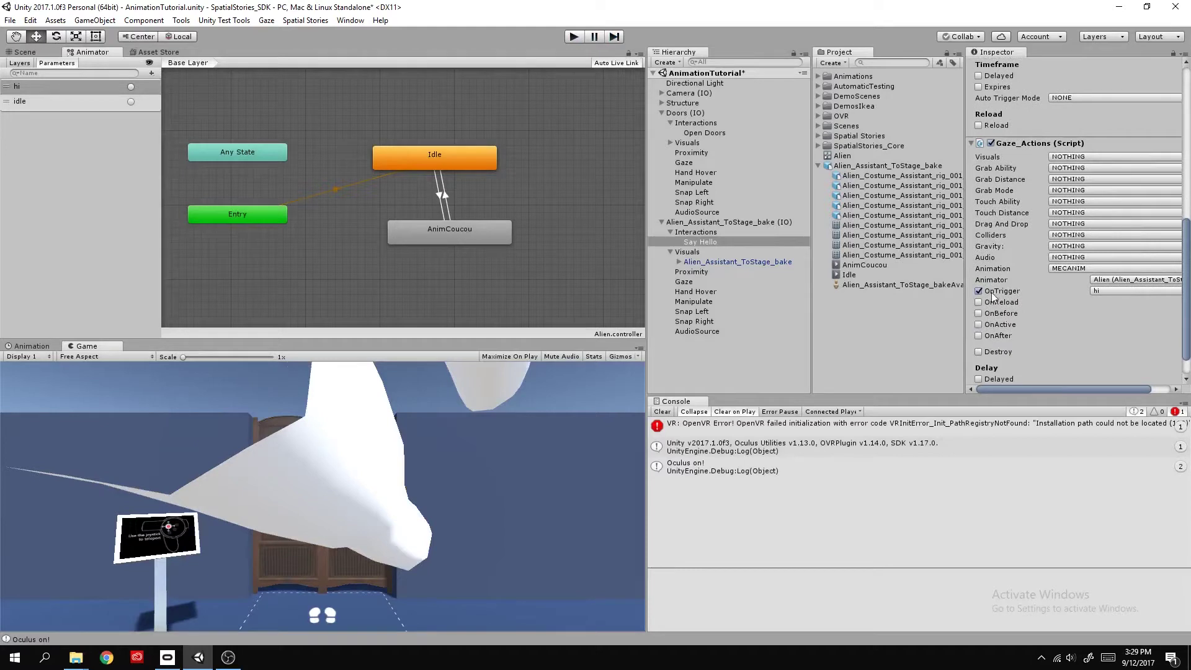
pyautogui.click(1108, 291)
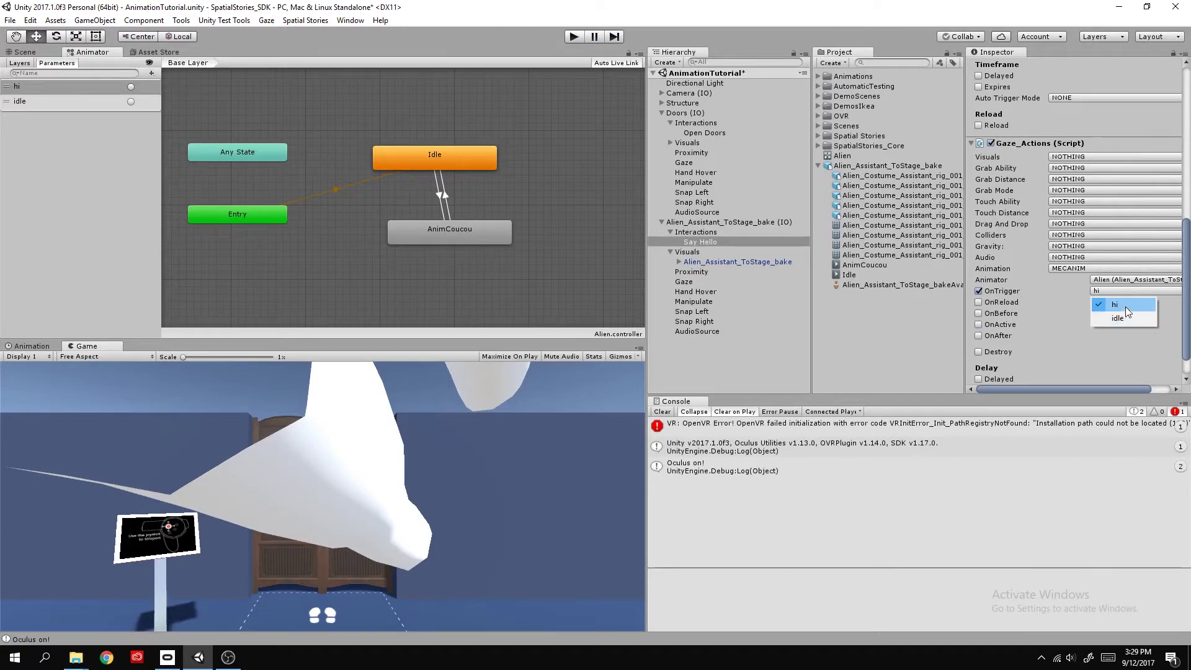
pyautogui.click(1125, 306)
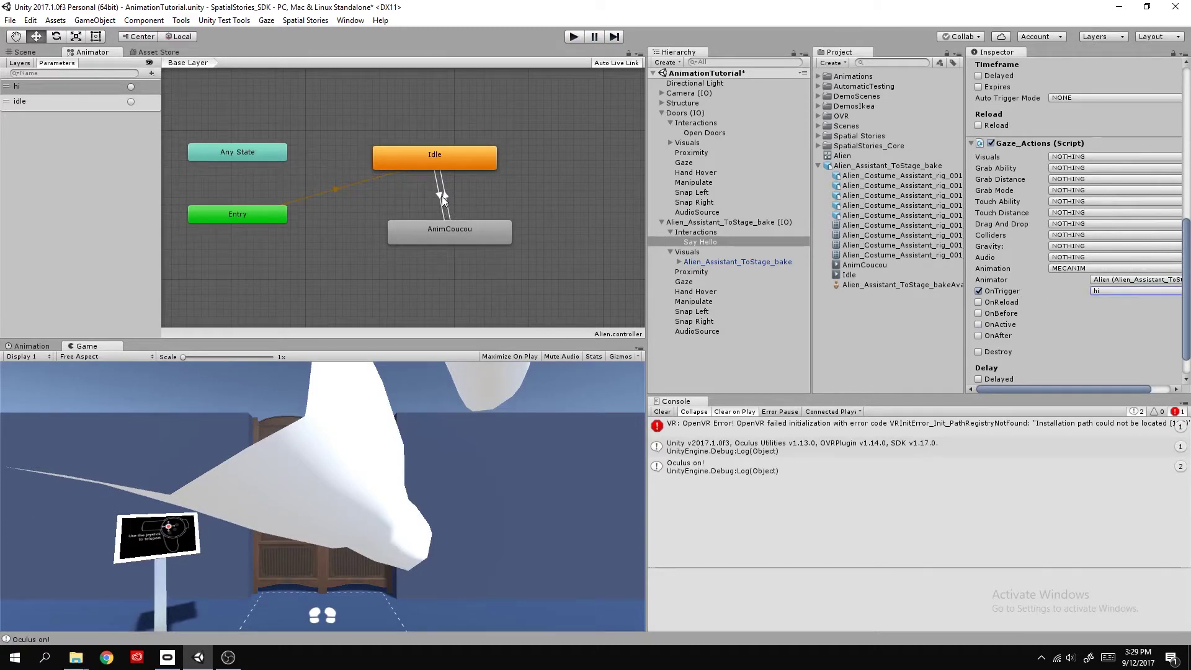
# Run the scene to test the alien's greeting animation when the doors open, and stop it
pyautogui.click(573, 38)
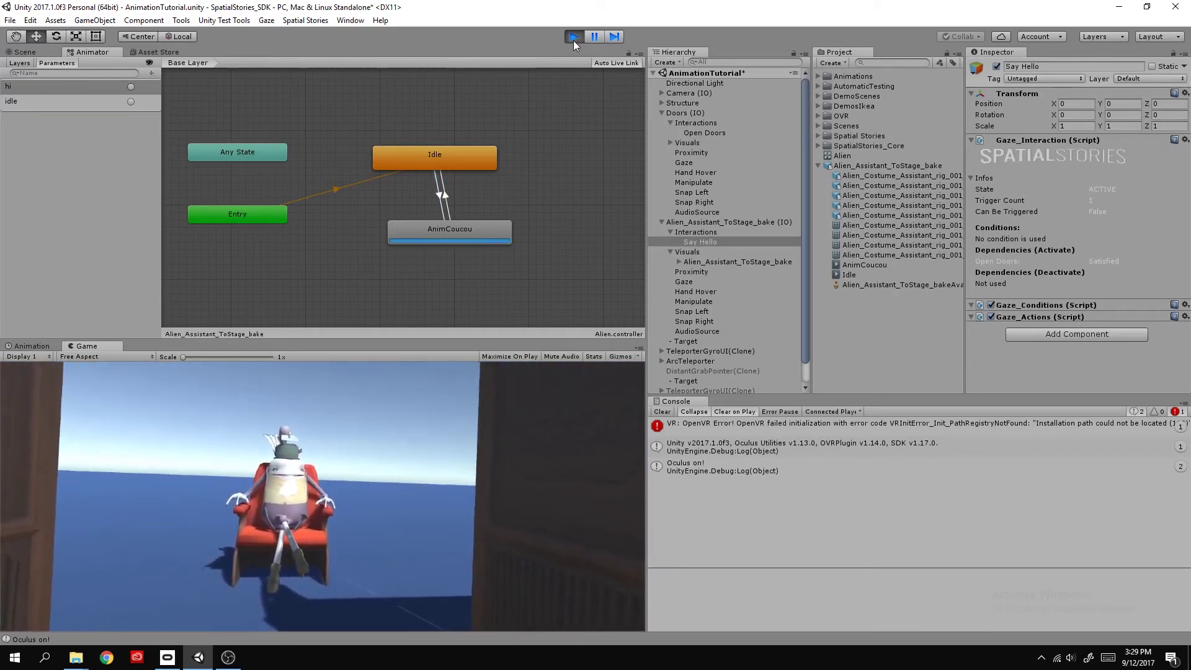
pyautogui.click(573, 37)
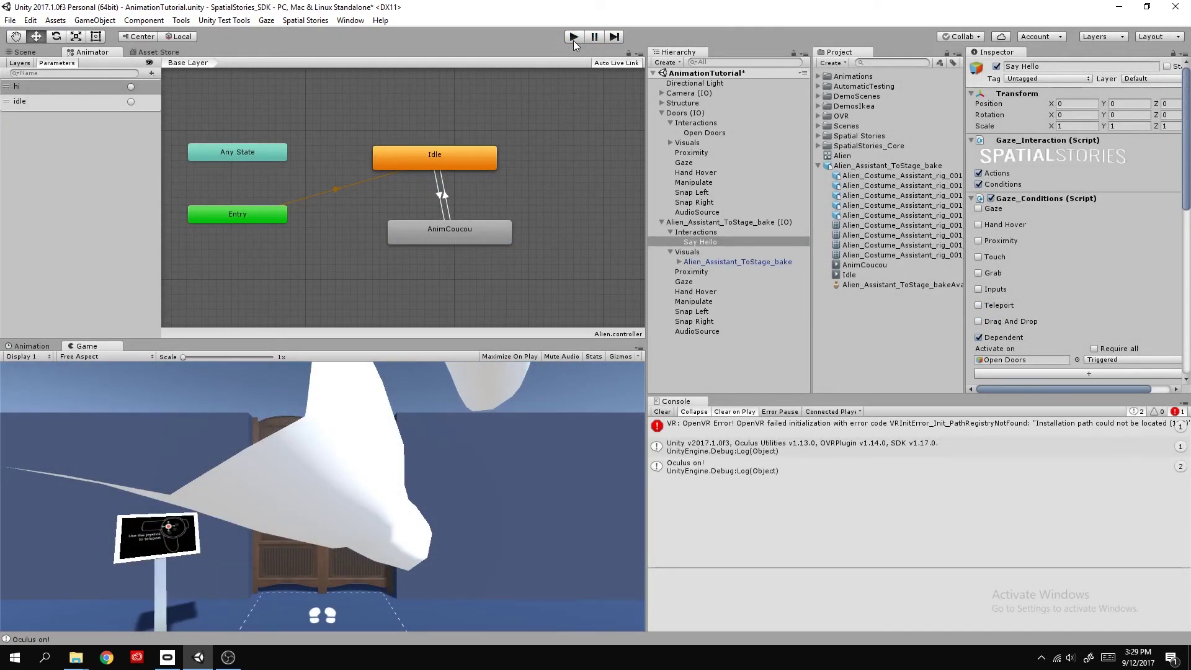